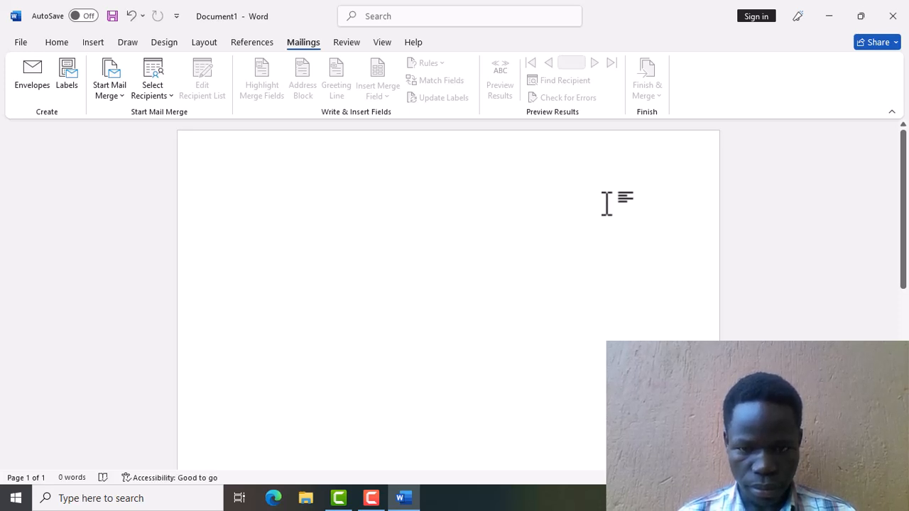
Type the heading SECONDARY SCHOOL at the top right on one line, removing stray characters.
double_click(606, 202)
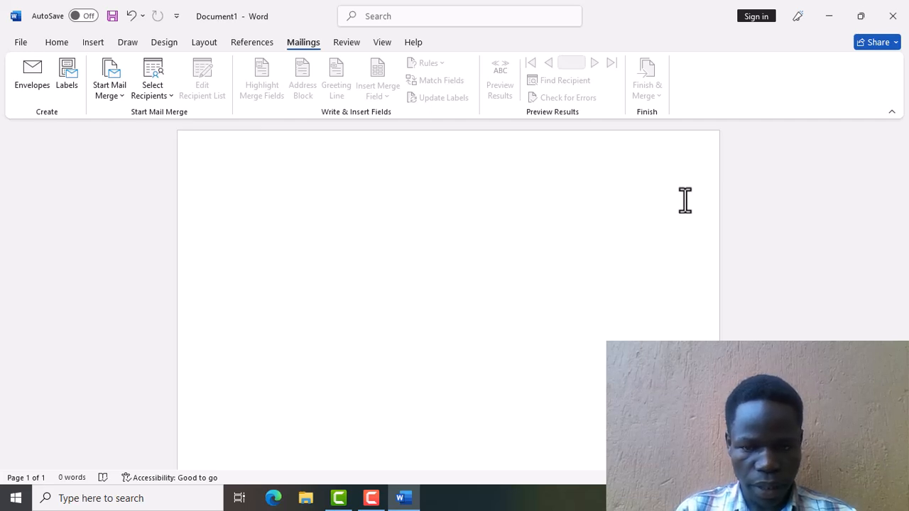
type("x")
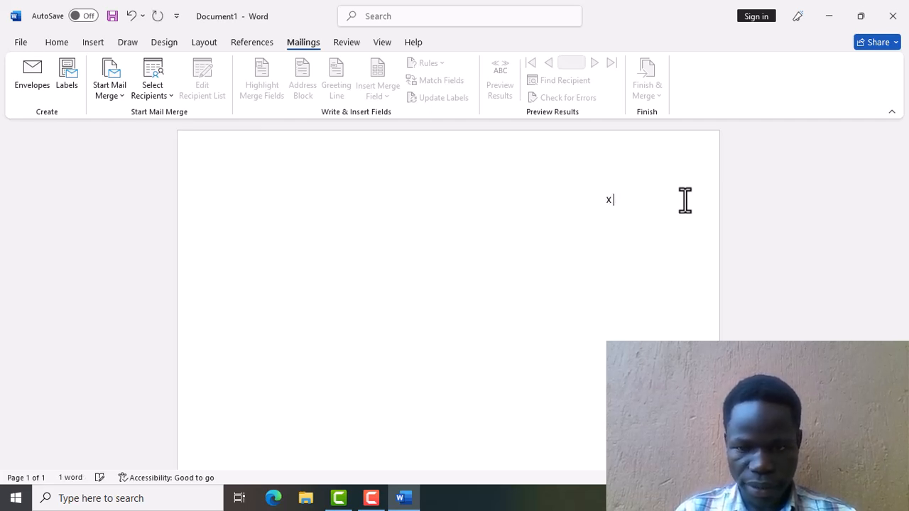
type(" seco")
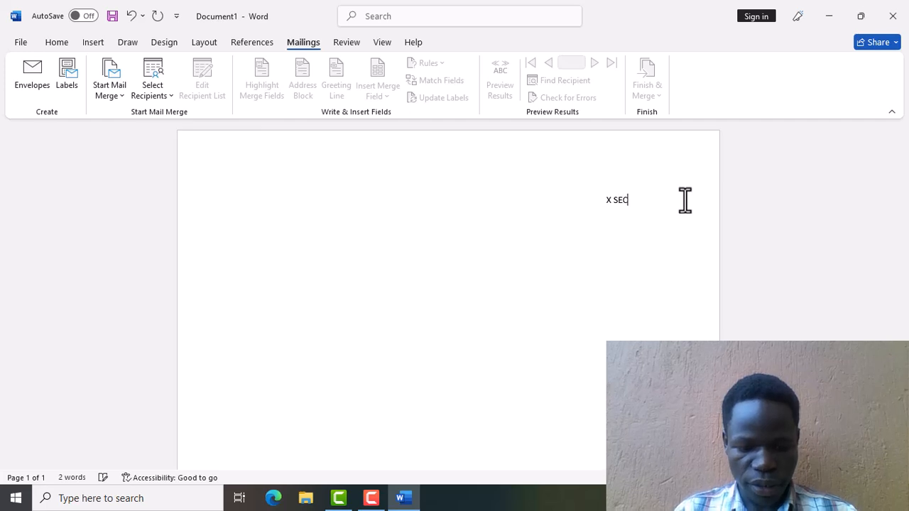
type("NDARY SCHOOL")
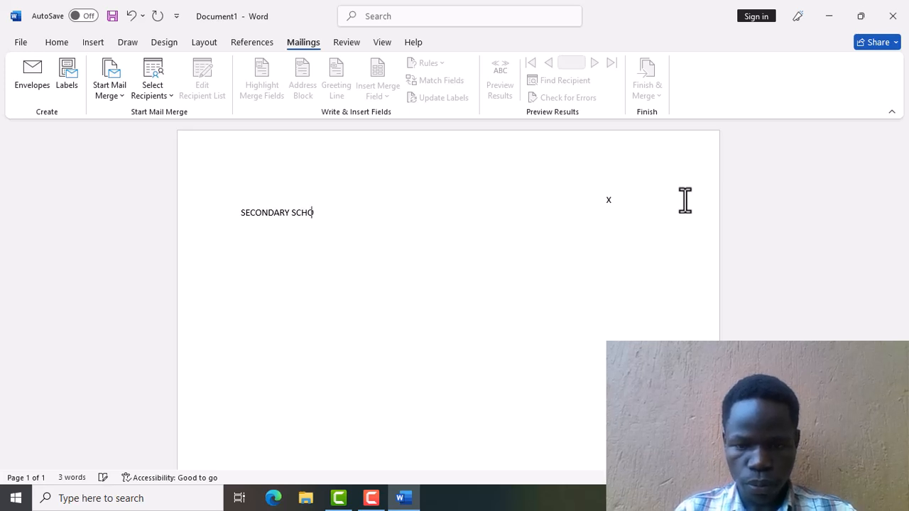
left_click(619, 202)
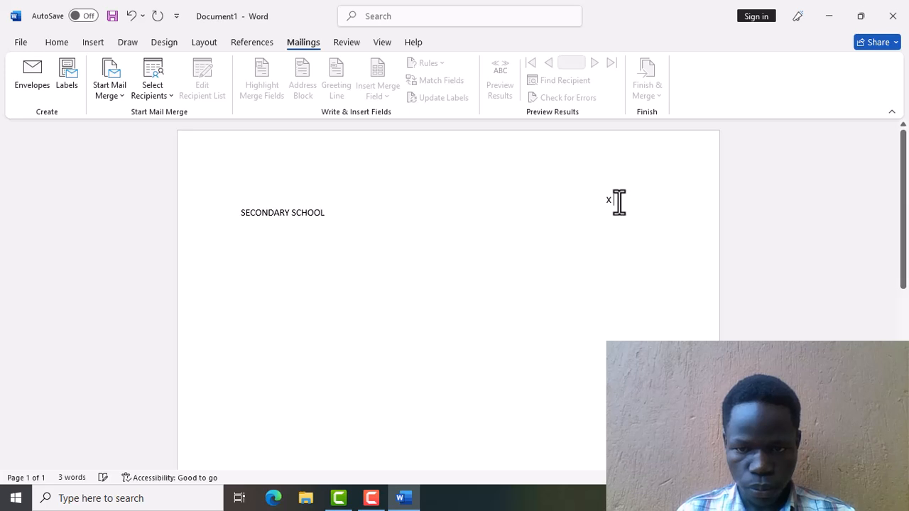
key("BackSpace")
key("BackSpace")
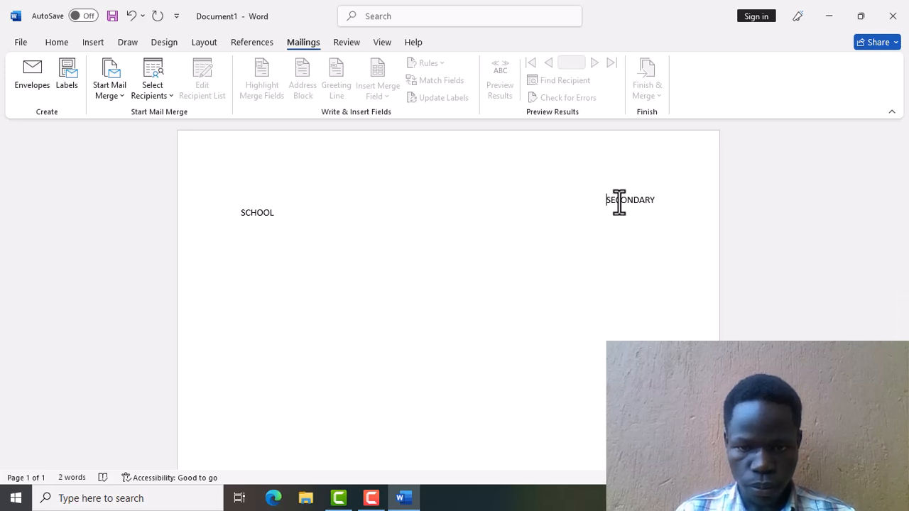
key("BackSpace")
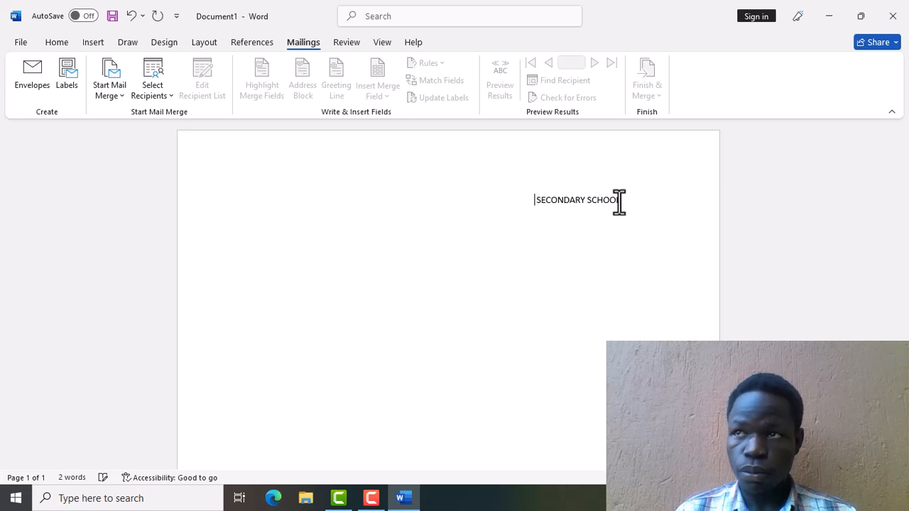
key("BackSpace")
key("BackSpace")
key("BackSpace")
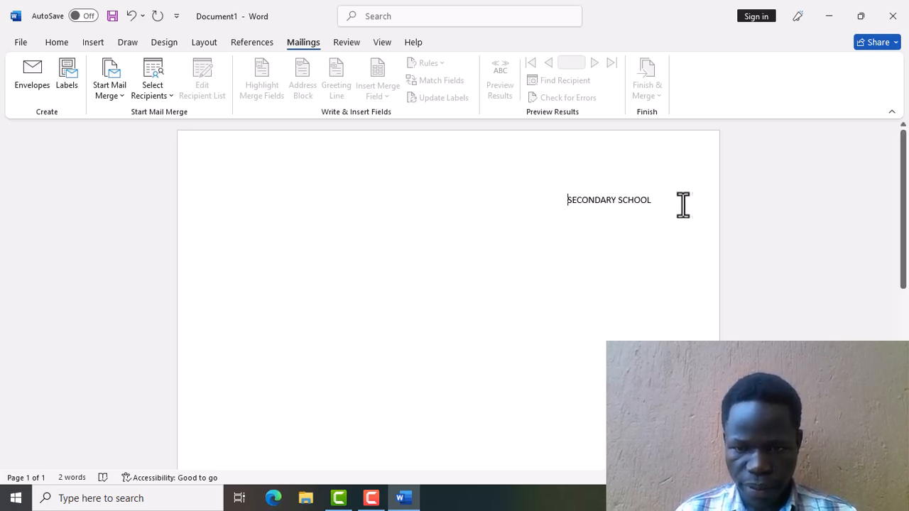
Start a new left-aligned line below the SECONDARY SCHOOL heading.
left_click(678, 205)
key("Return")
key("BackSpace")
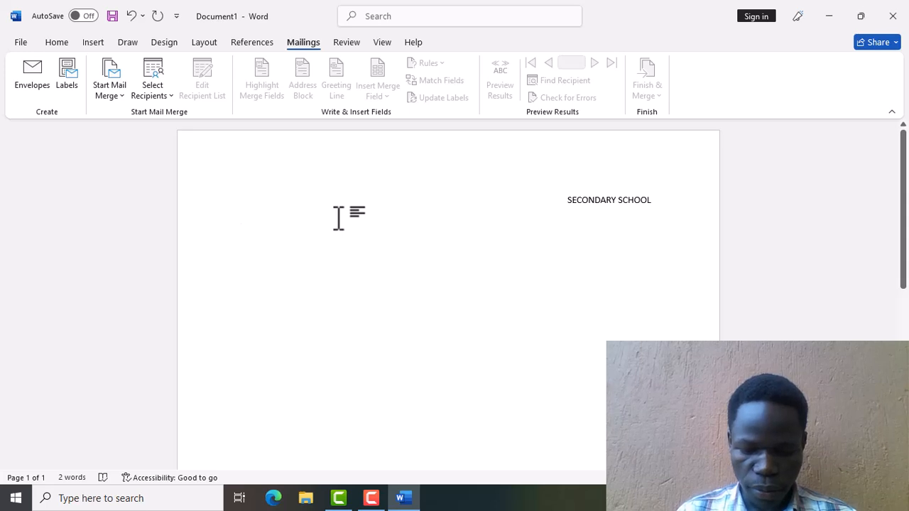
type("P.")
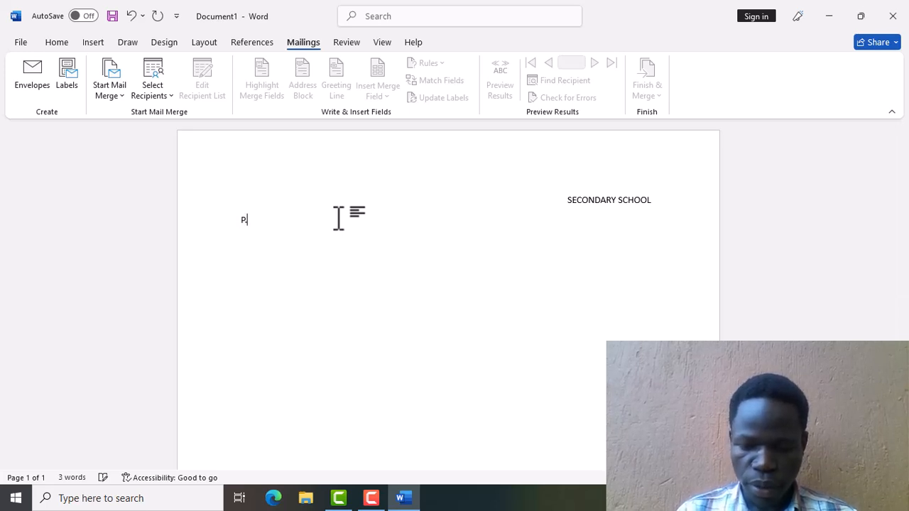
type("O ")
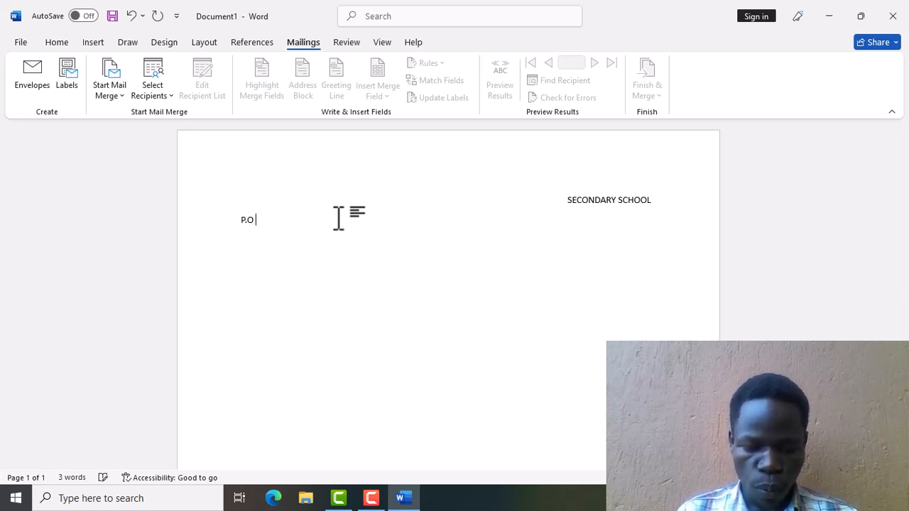
type("BOX")
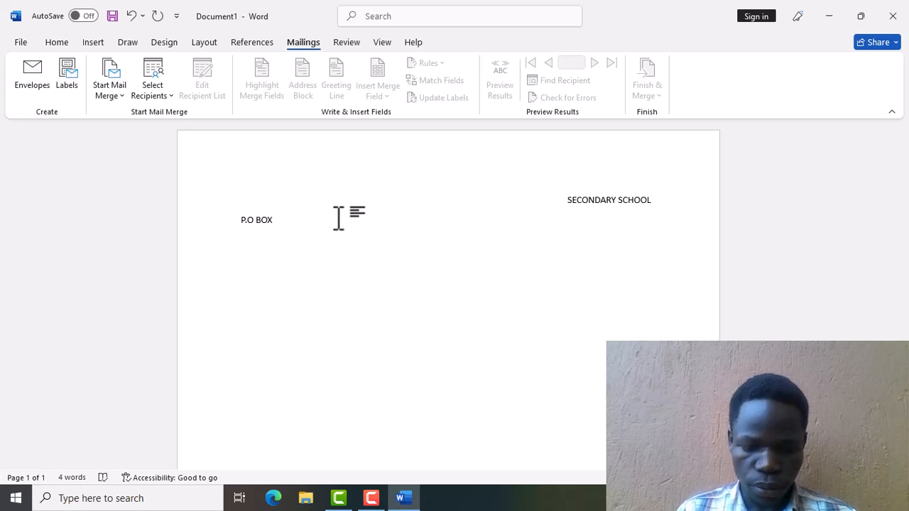
type(" 142")
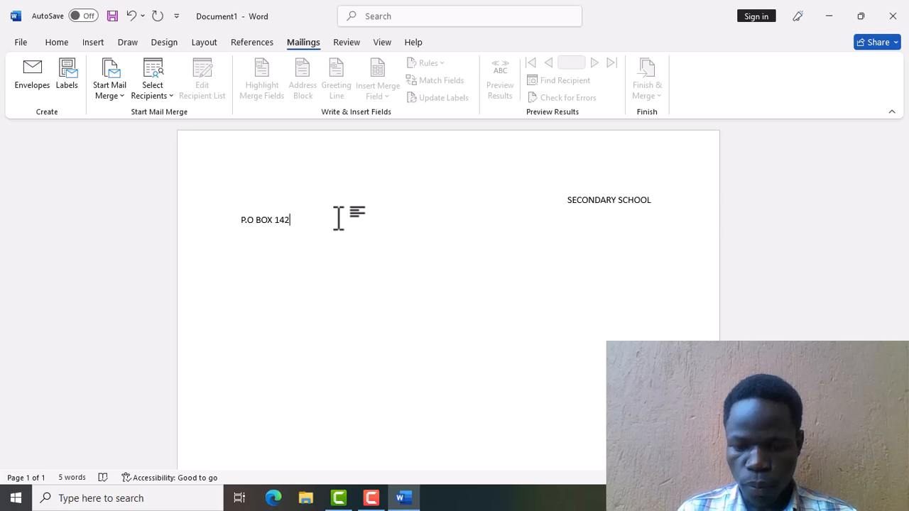
key("Return")
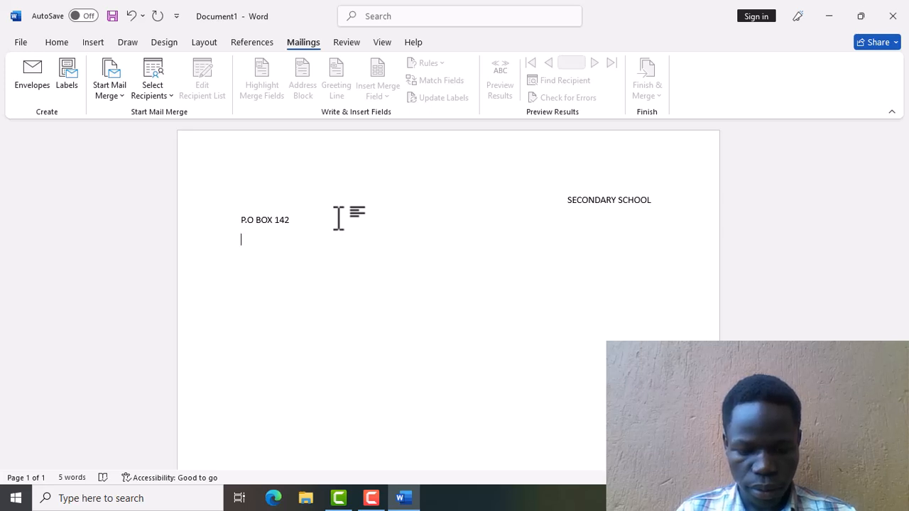
type("G")
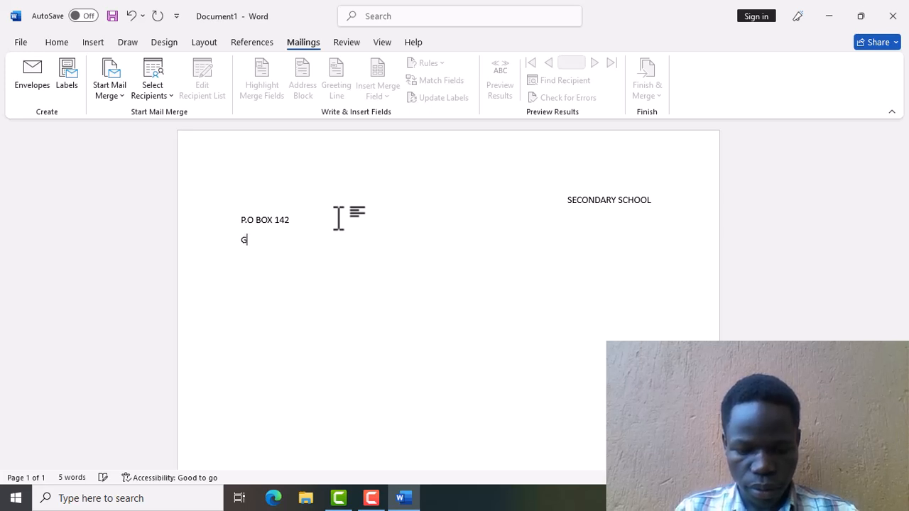
type("ULU DI")
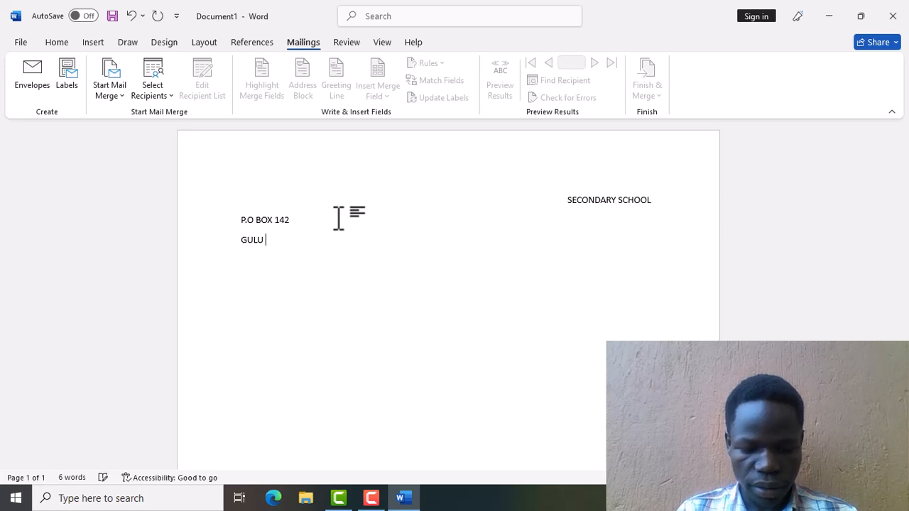
key("BackSpace")
key("BackSpace")
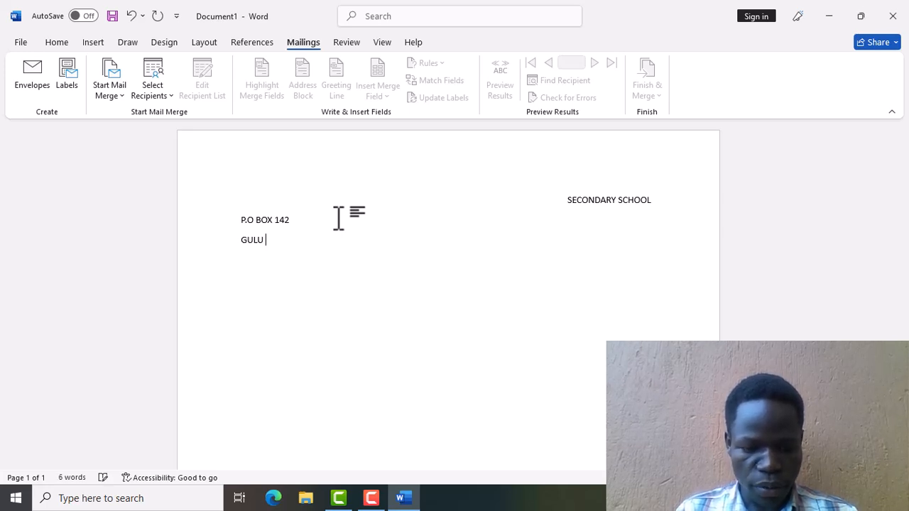
type("CITY")
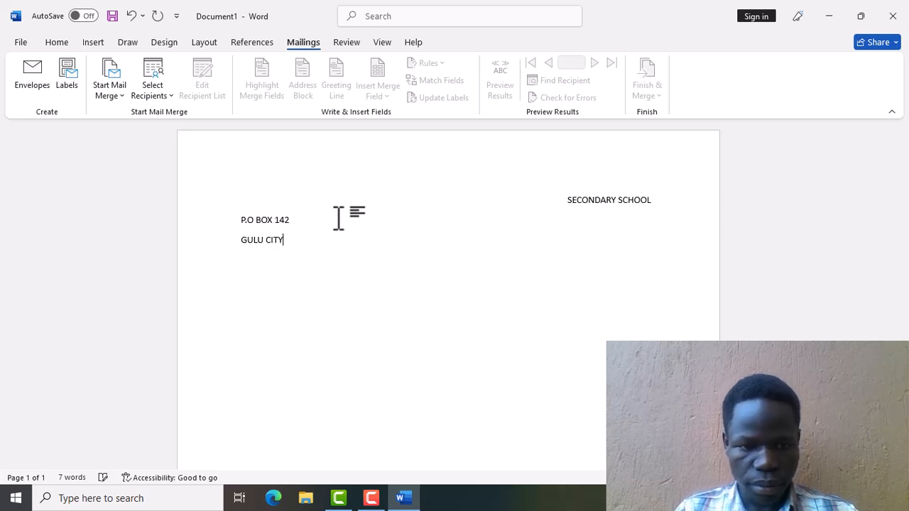
key("Return")
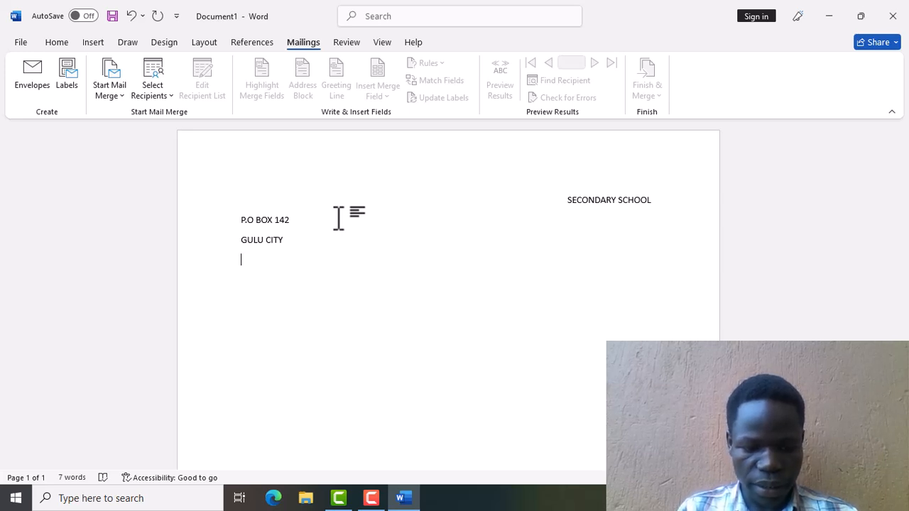
type("12/")
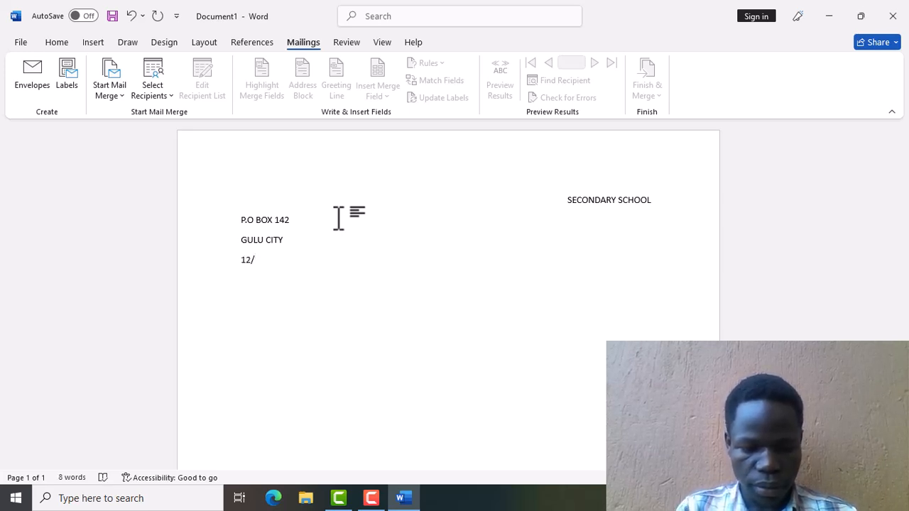
type("10/2024")
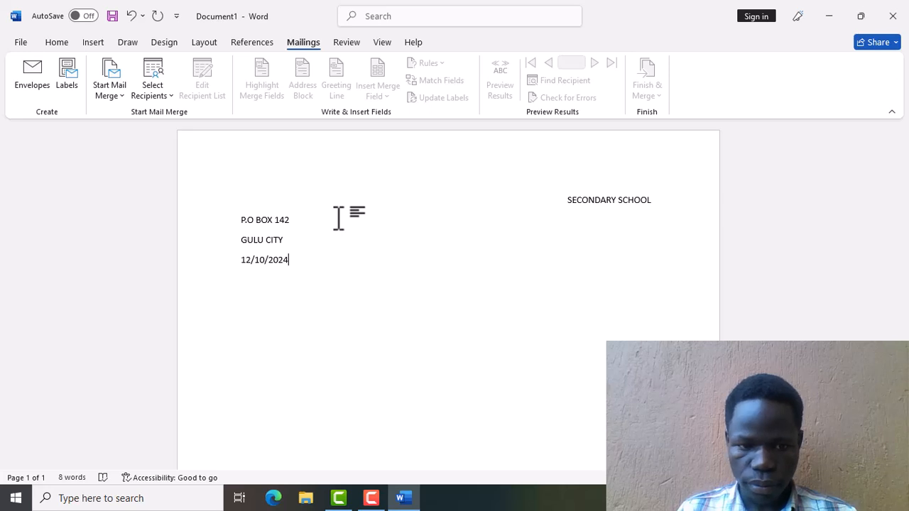
Right-align the four header lines and add a new empty line below the date.
left_click_drag(196, 204, 220, 272)
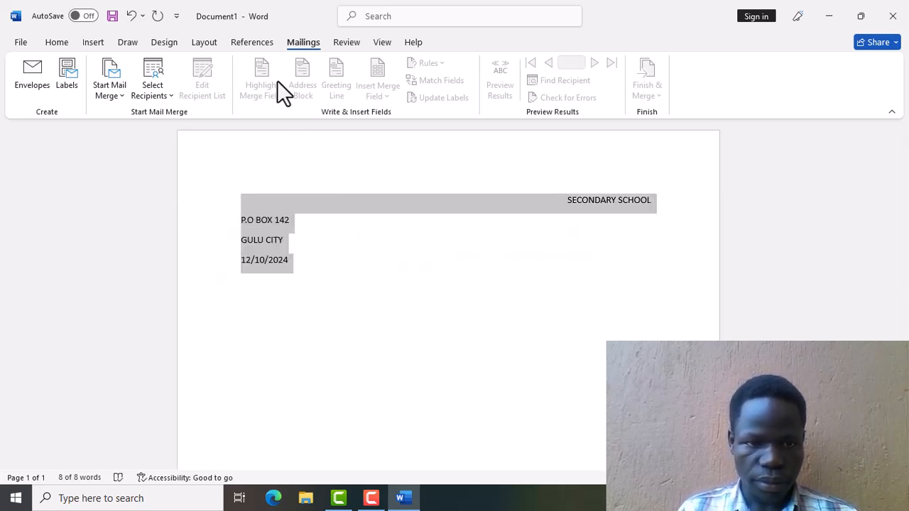
left_click(57, 43)
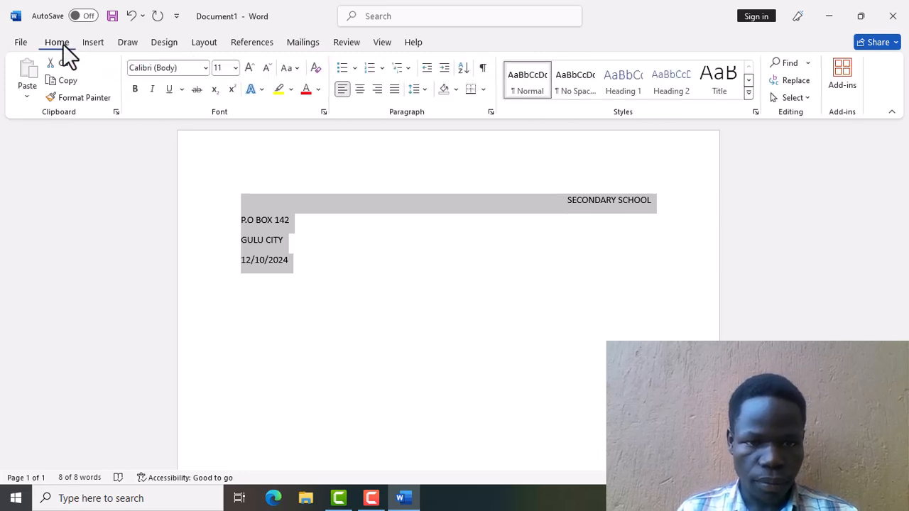
left_click(379, 88)
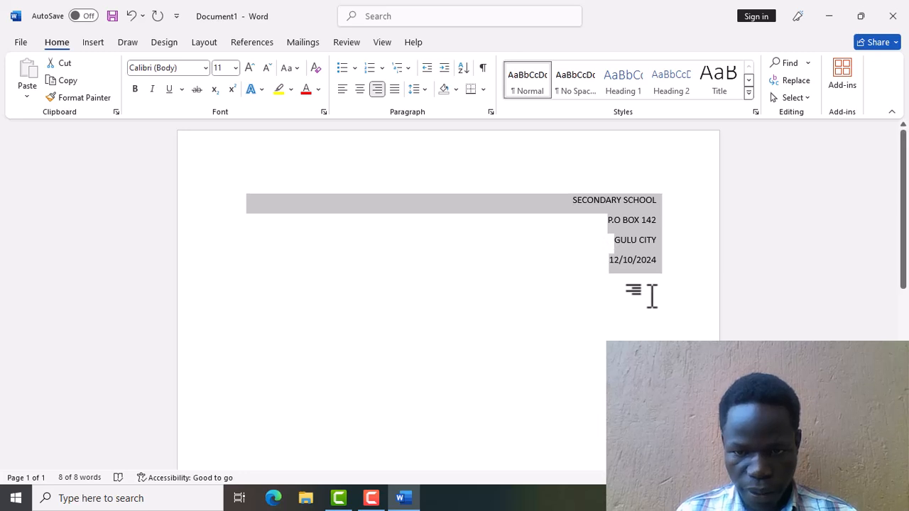
left_click(607, 284)
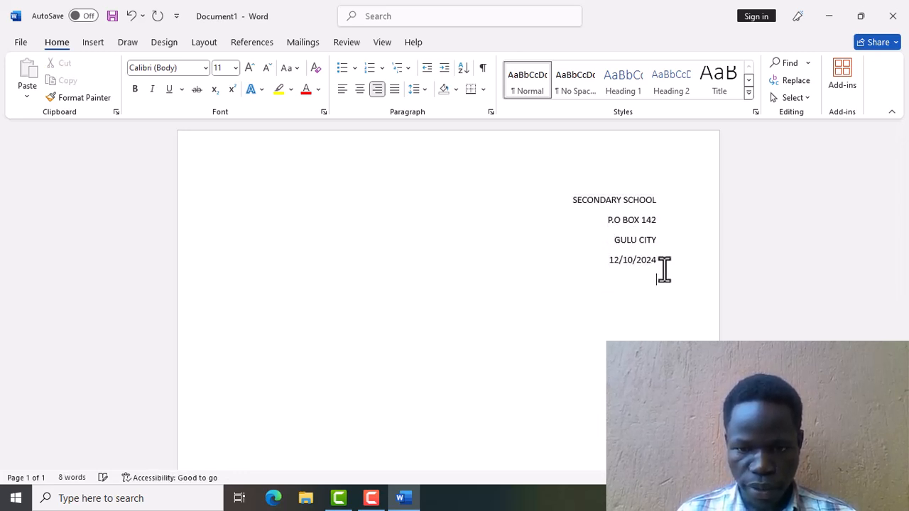
key("Return")
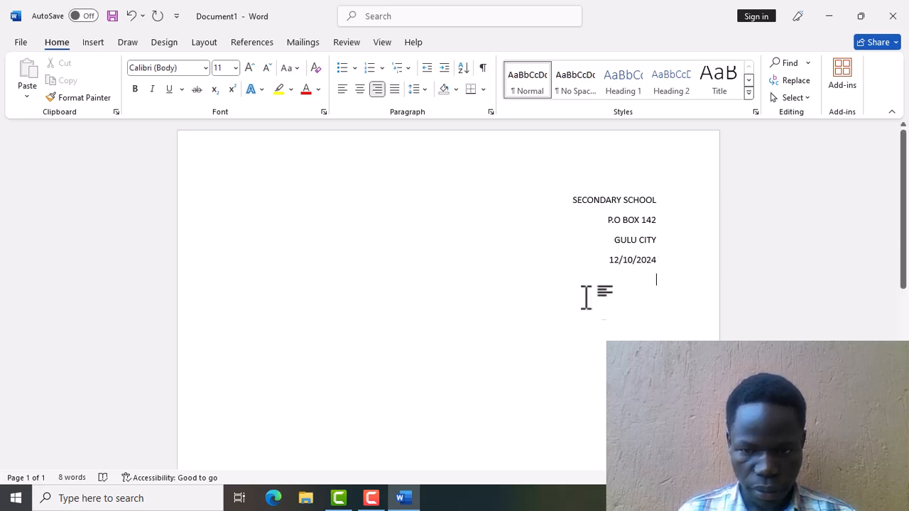
key("ctrl+e")
Add left-aligned placeholder lines <CITY>, and <ADDRESS>, followed by the greeting DEAR: <NAME>.
key("ctrl+l")
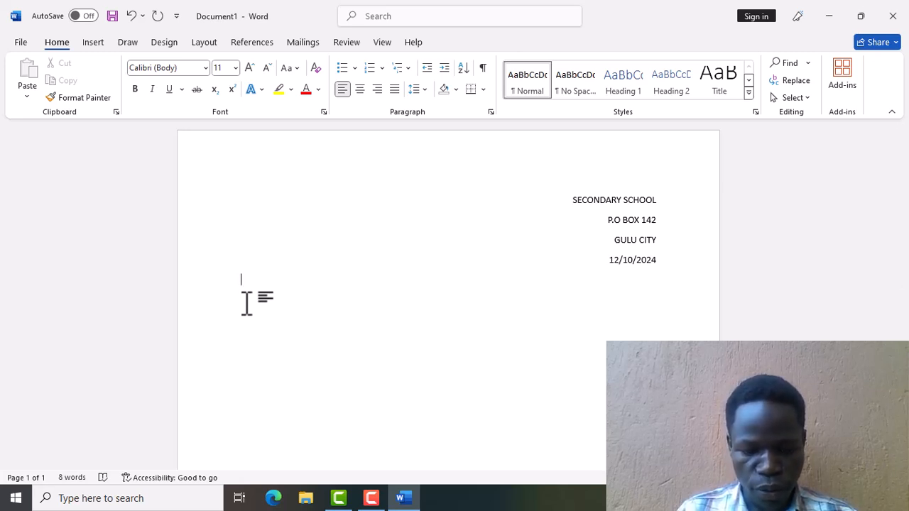
type("<")
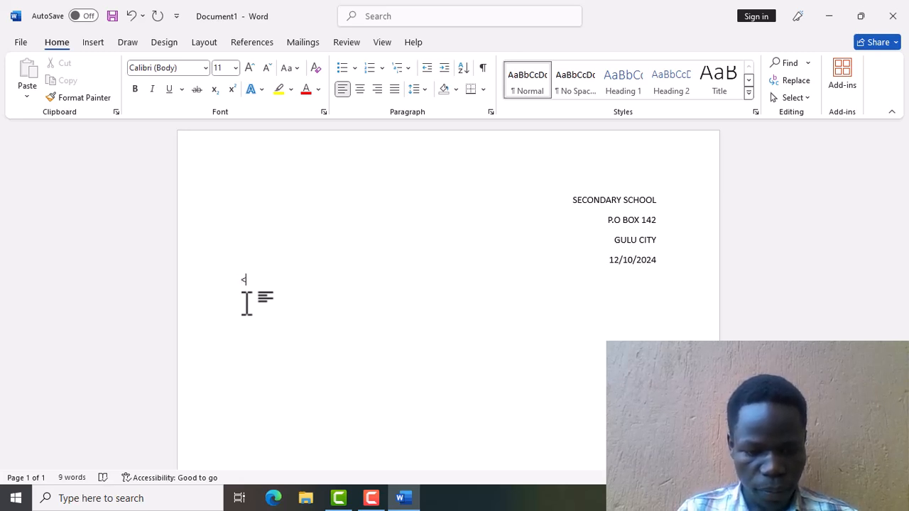
type("CITY")
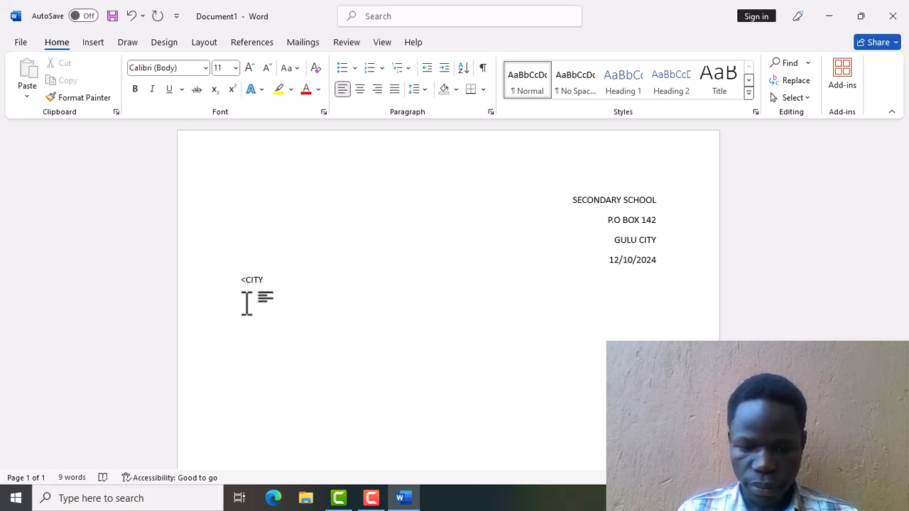
type(">")
key("Return")
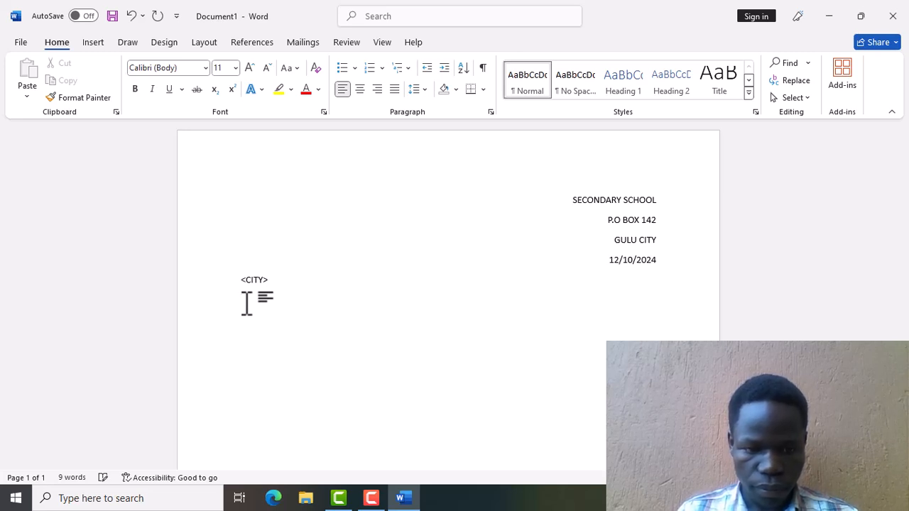
type(",")
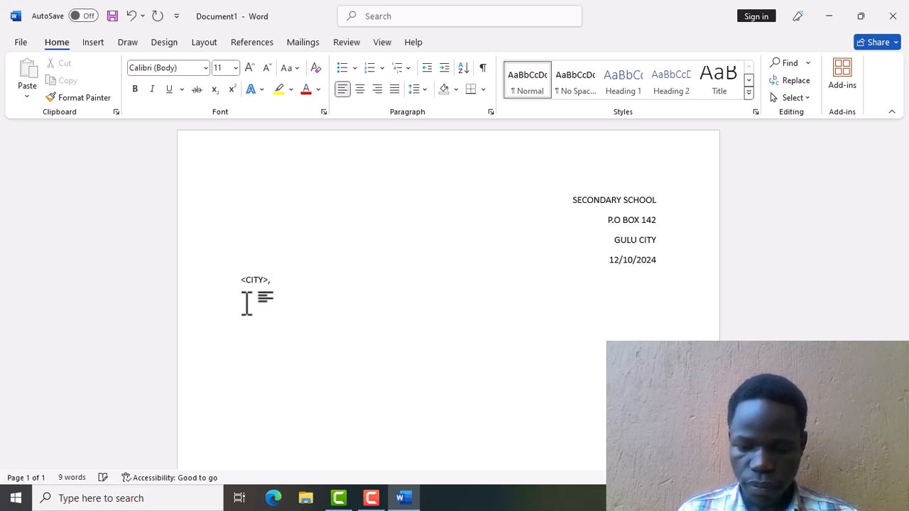
key("Return")
type("<ADD")
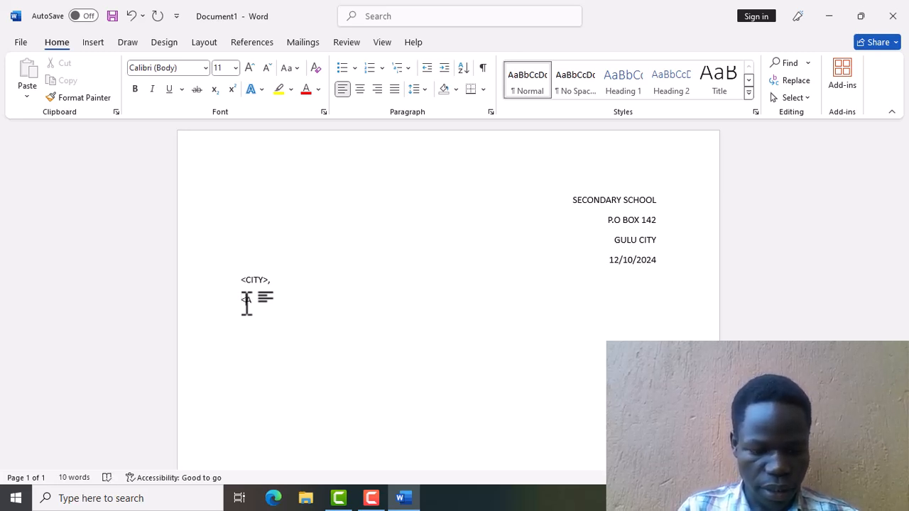
type("RESS")
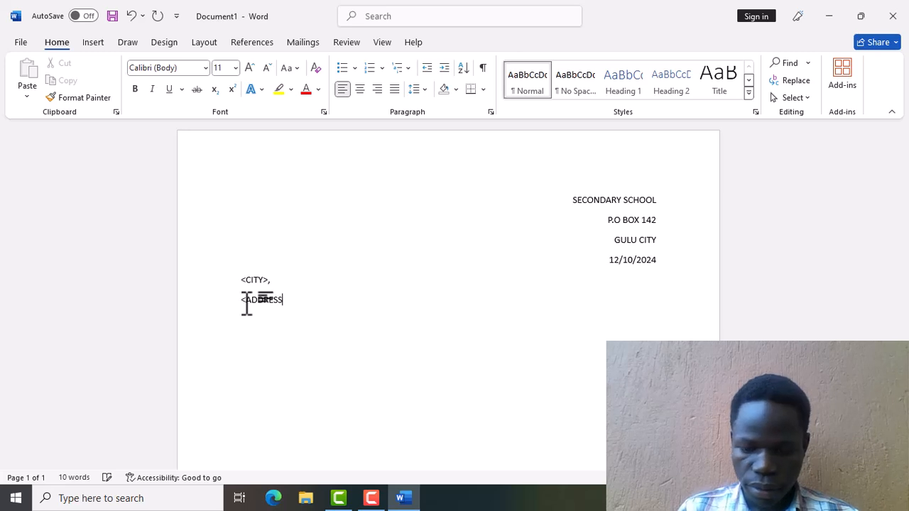
type(">")
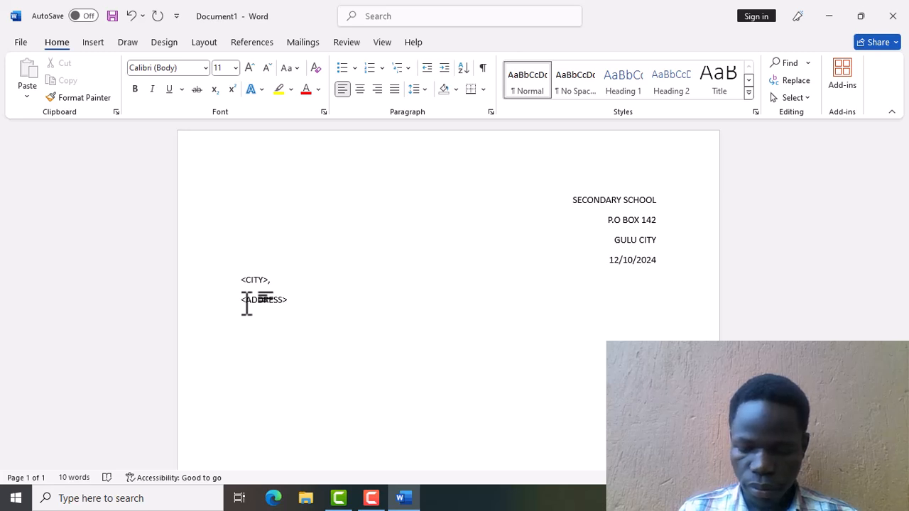
type(",")
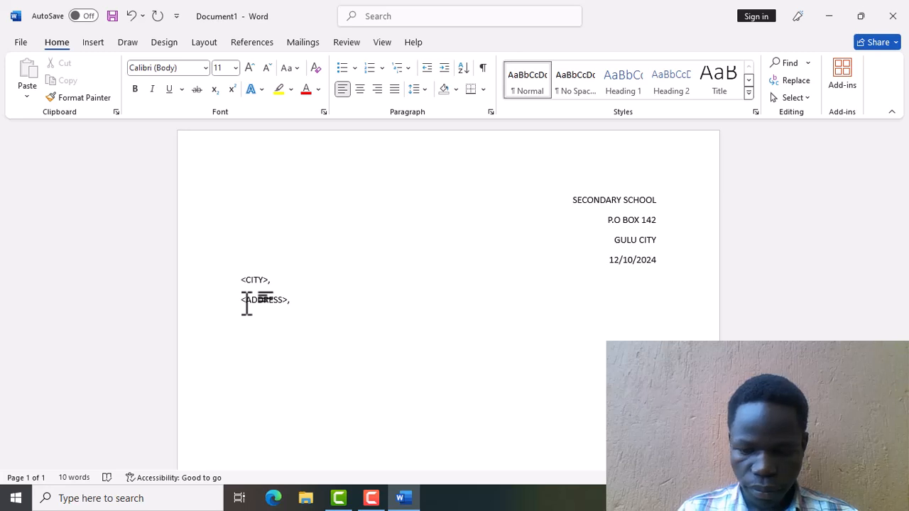
key("Return")
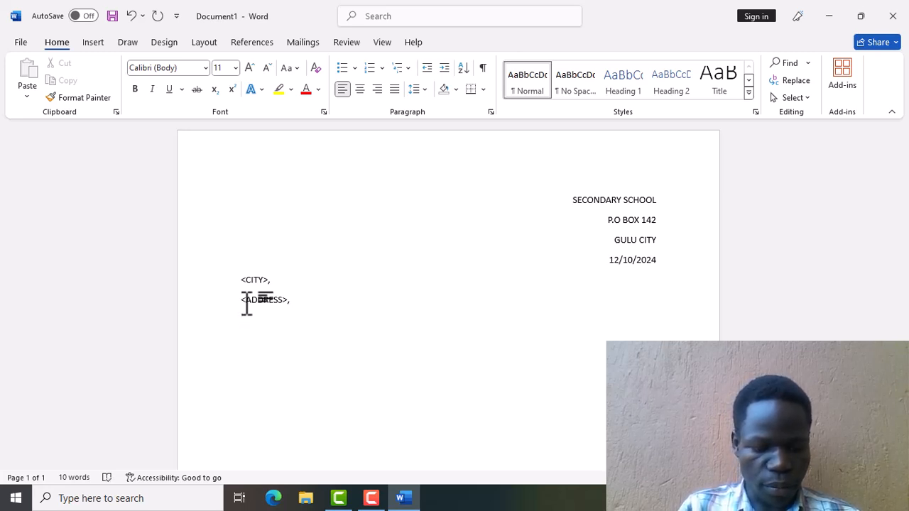
type("DE")
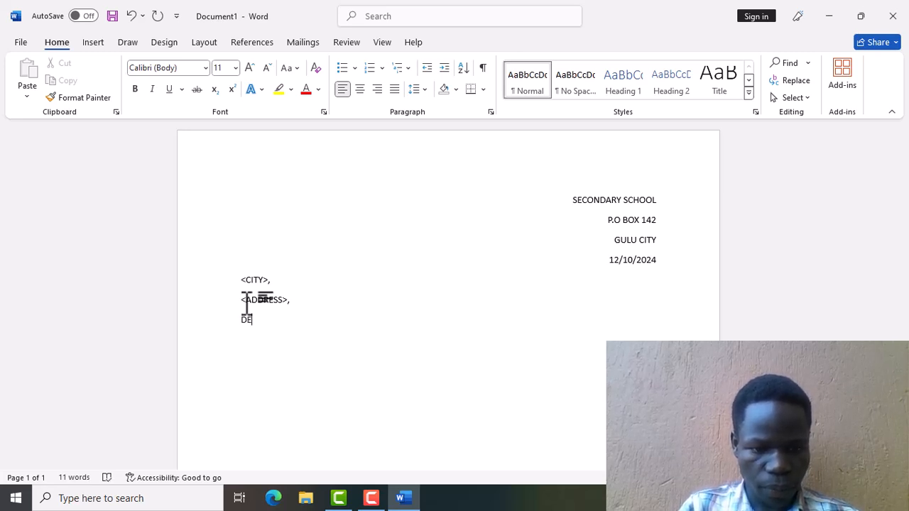
type("AR")
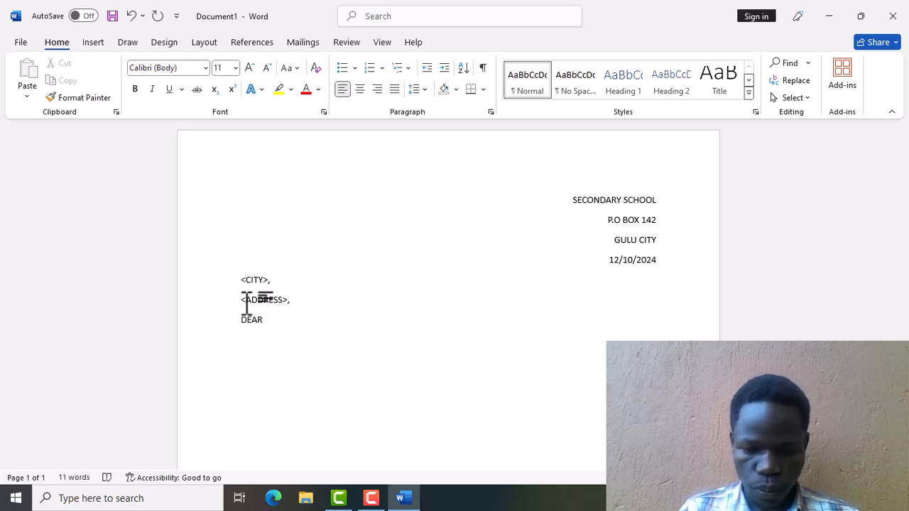
type(":")
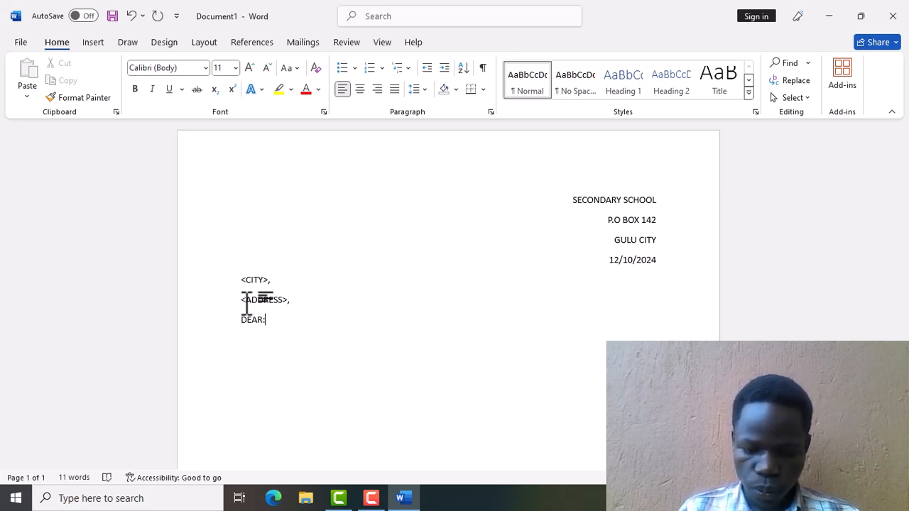
type(" <")
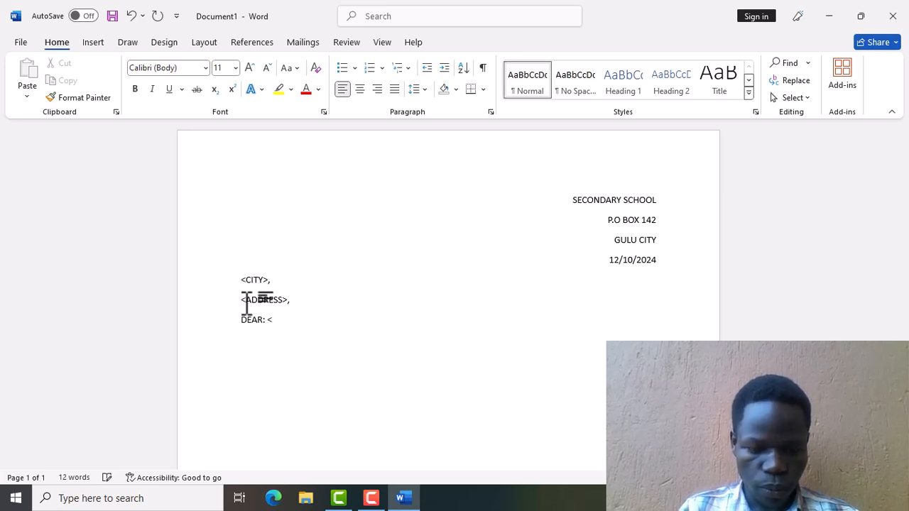
type("NAME")
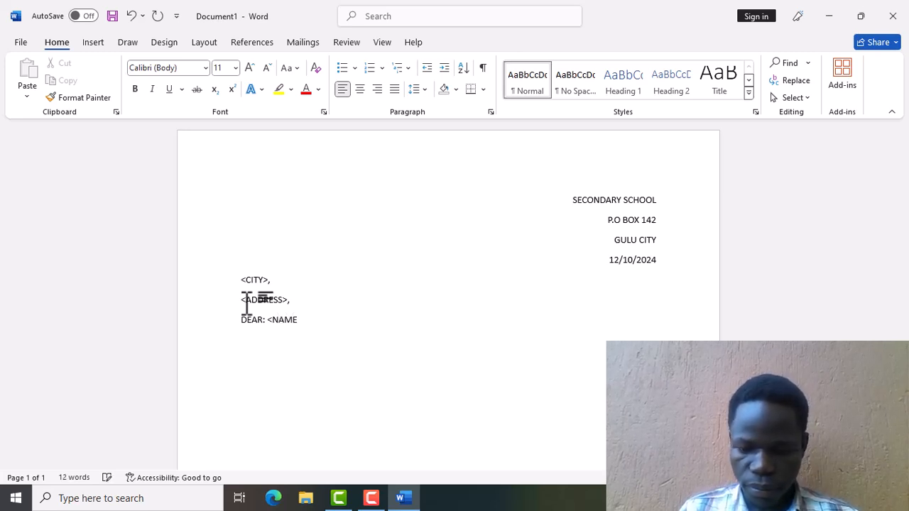
type(">")
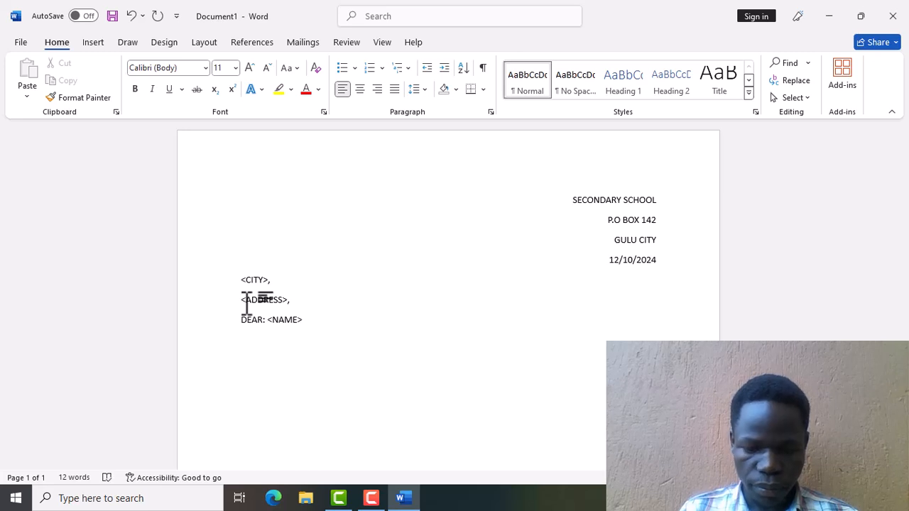
Add the line REFF: DISCIPLINARY MEETING below the greeting, with an empty line after it.
key("Return")
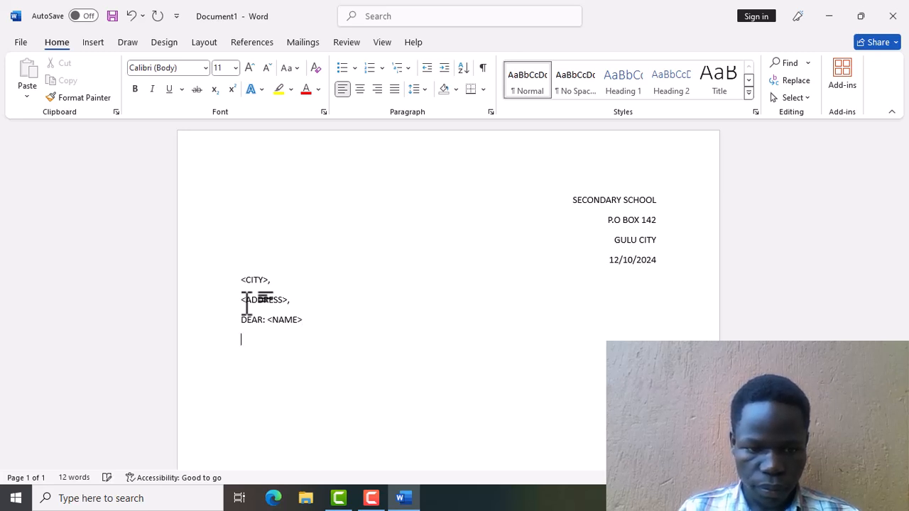
type("REFF: D")
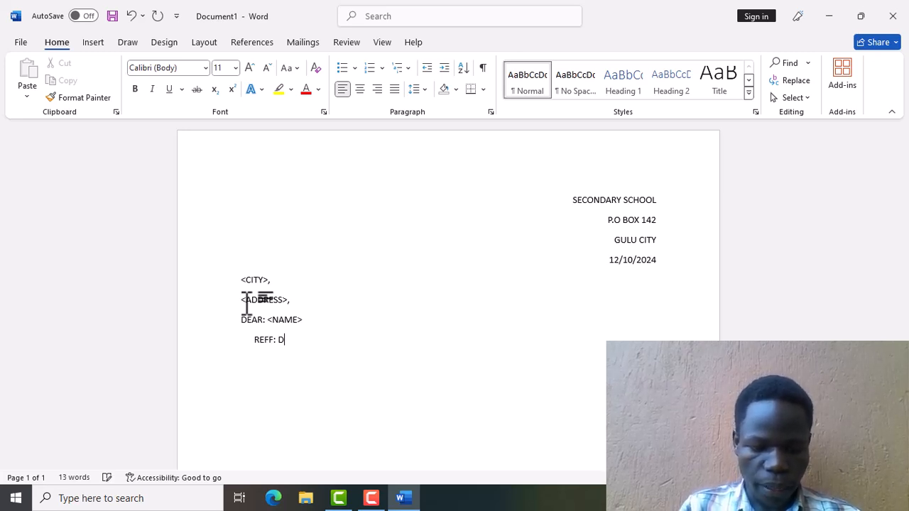
type("IS")
type("CIPLINARY")
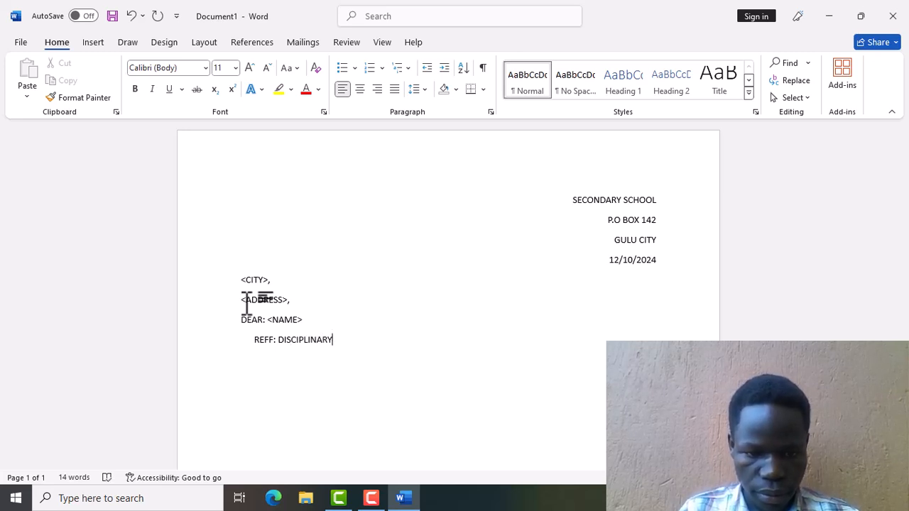
type(" M")
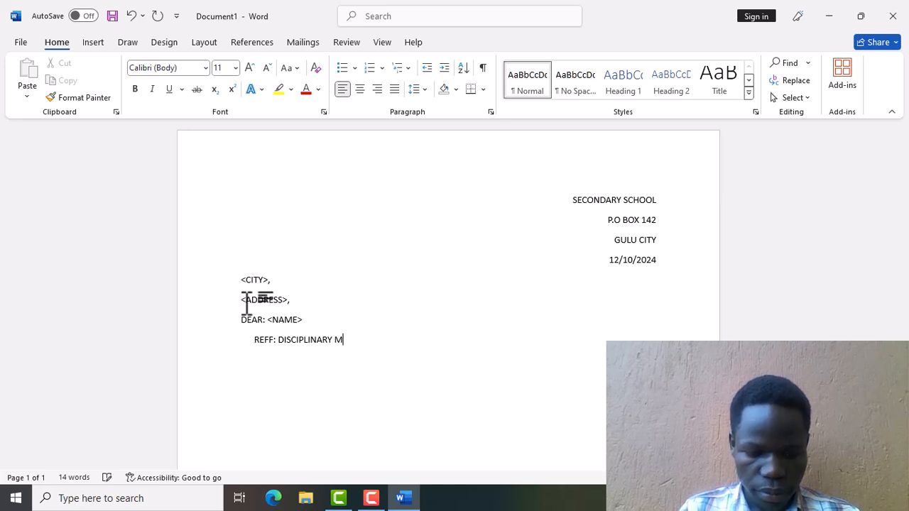
type("EETING")
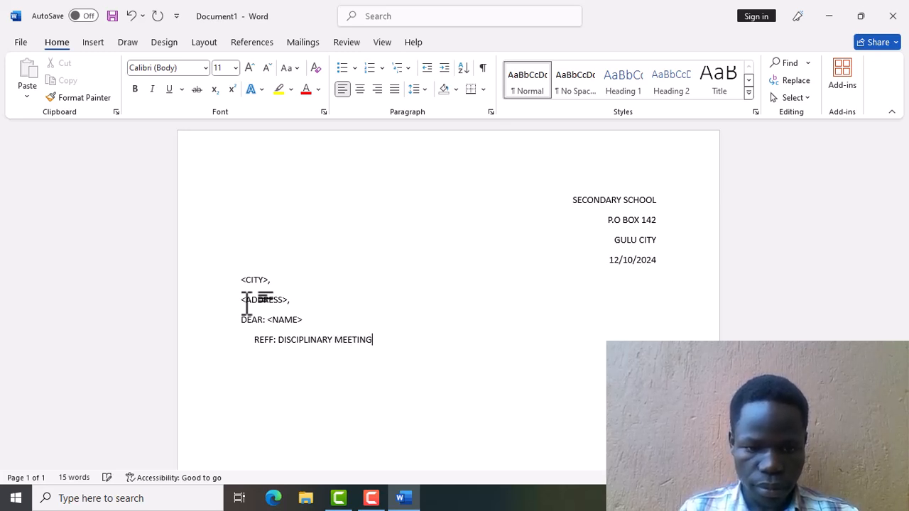
key("Return")
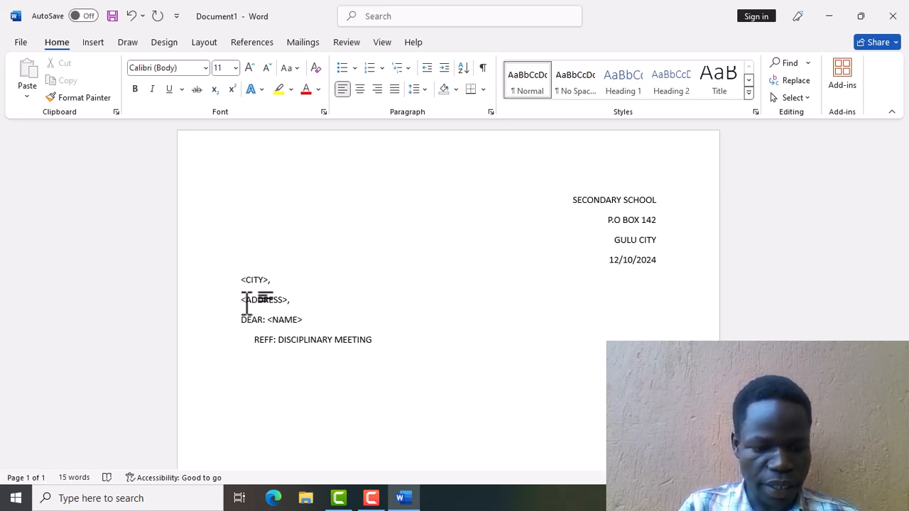
Type 'We here by invites you to come and attend a disciplinary meeting at the school.due to'.
type("W")
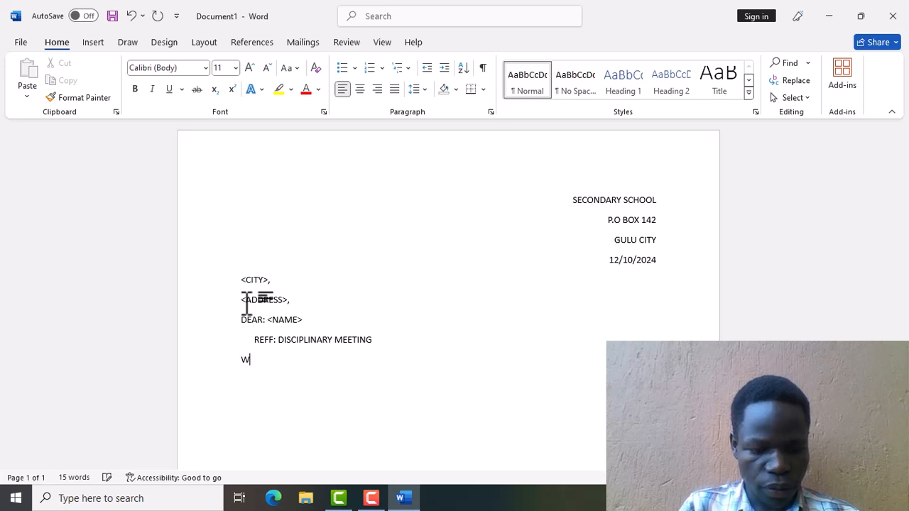
type("e here")
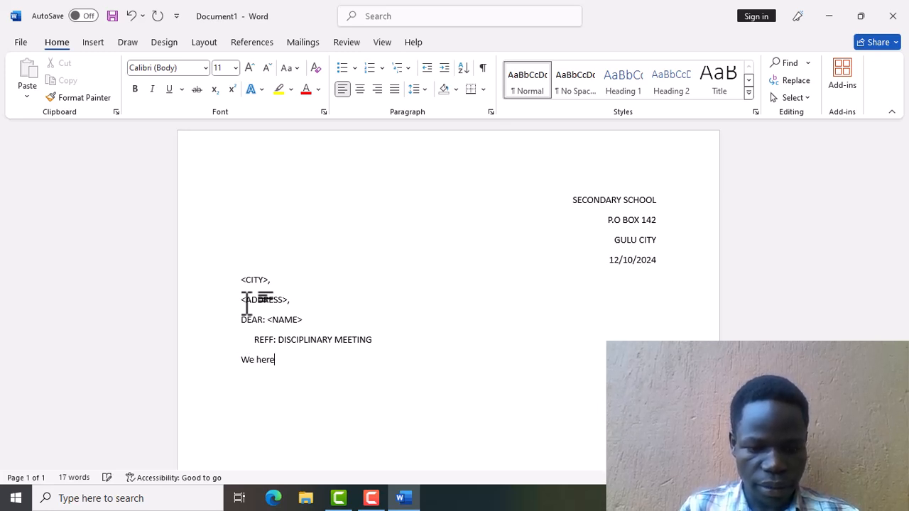
type(" by in")
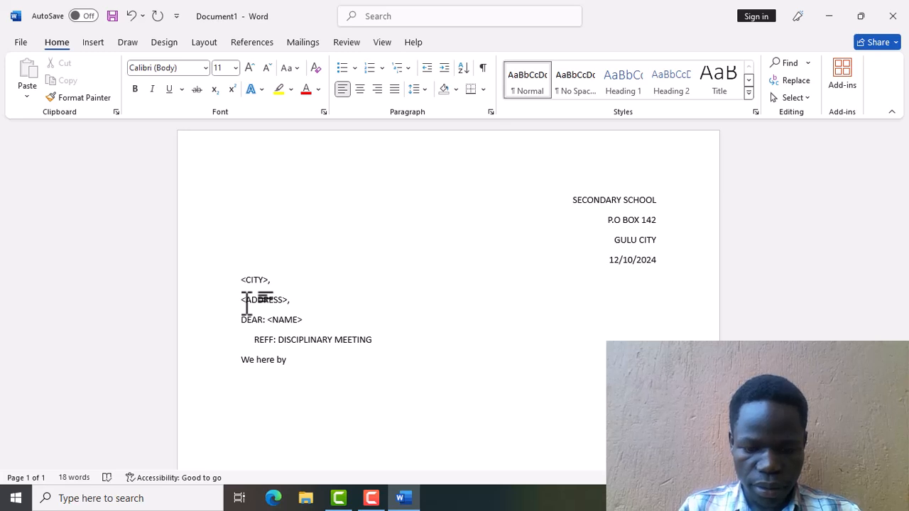
key("BackSpace")
key("BackSpace")
type("in")
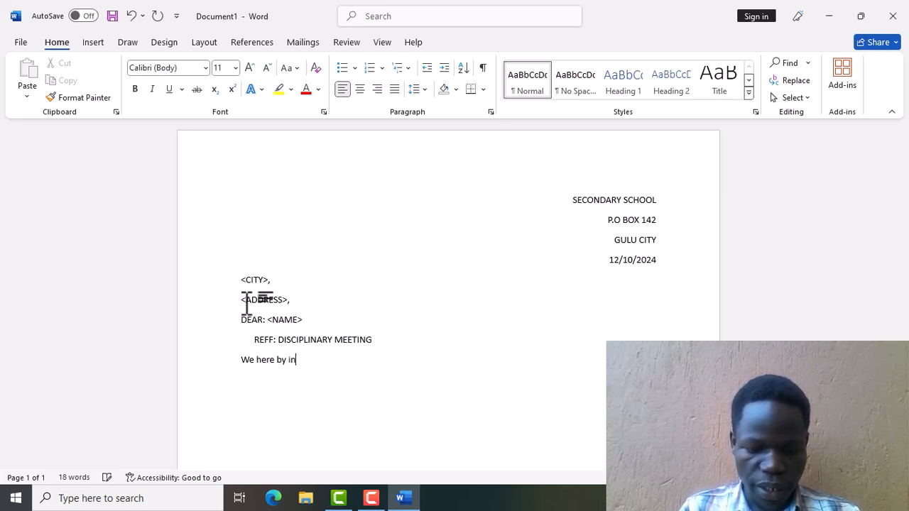
type("vites ")
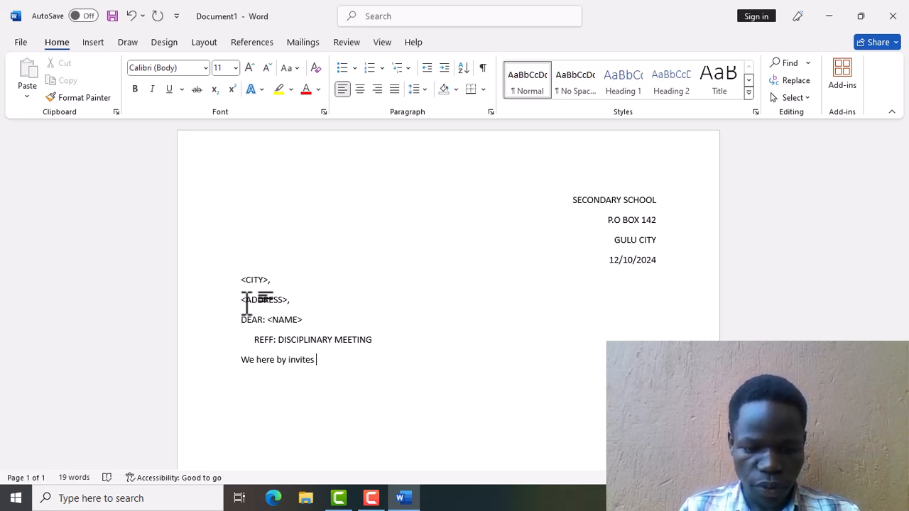
type("you to co")
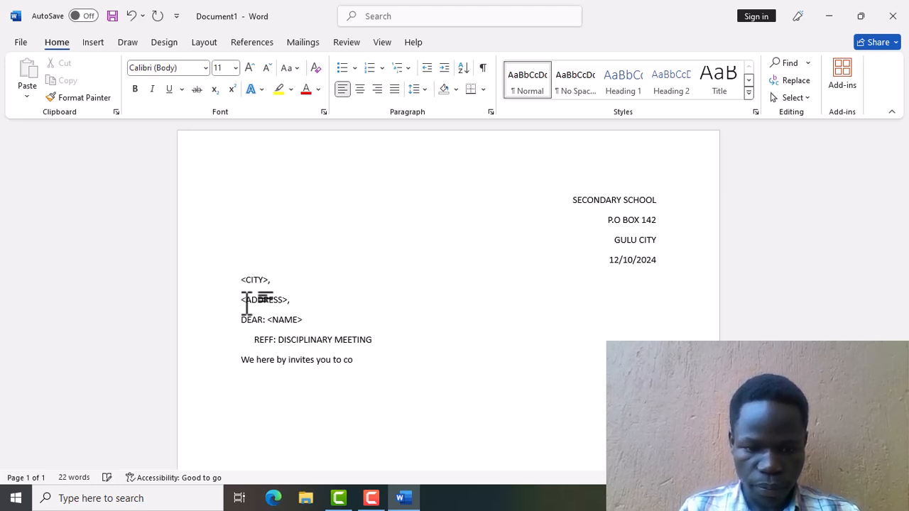
type("me an")
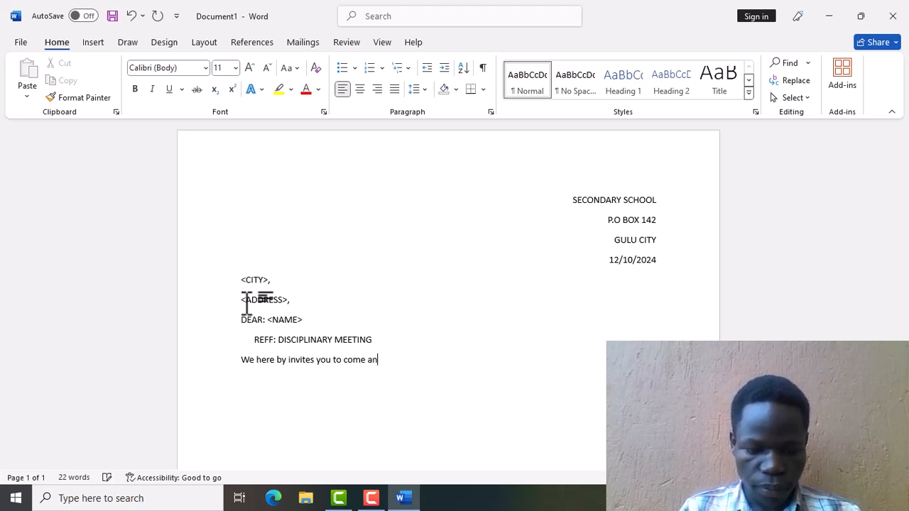
type("d attend")
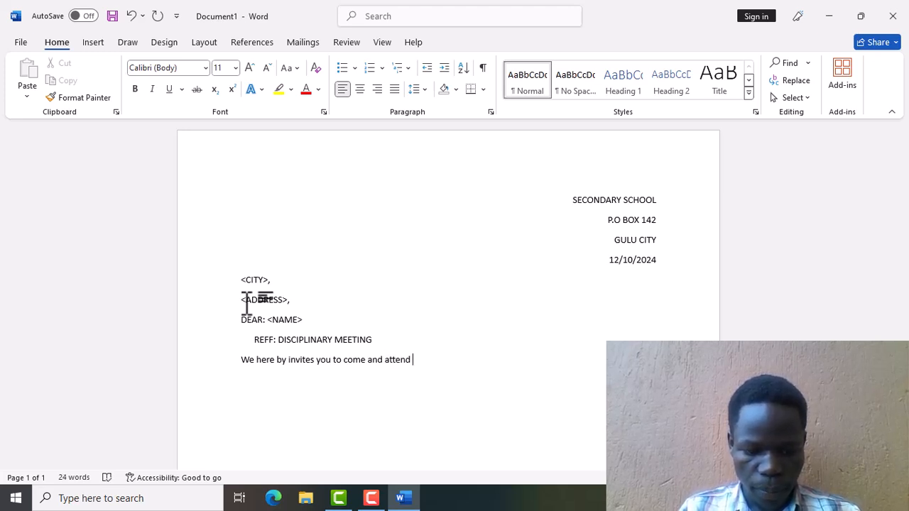
type(" a disciplina")
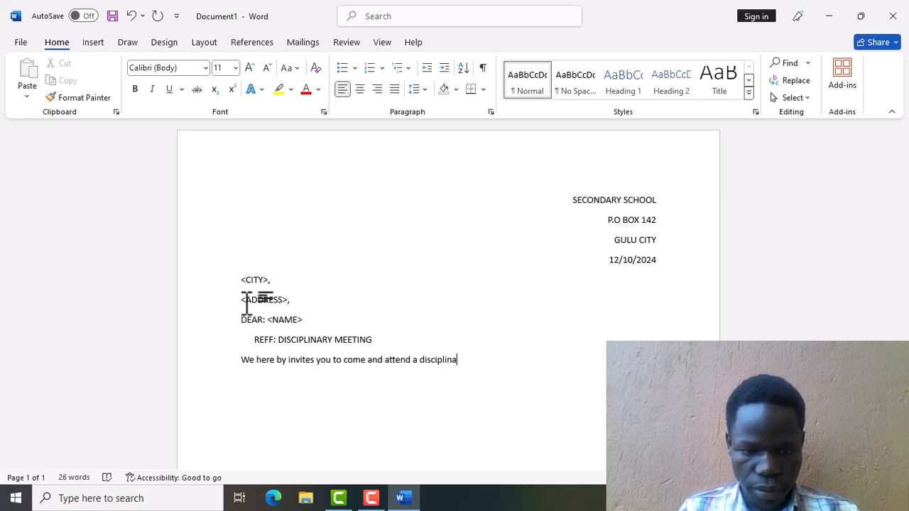
type("ry meet")
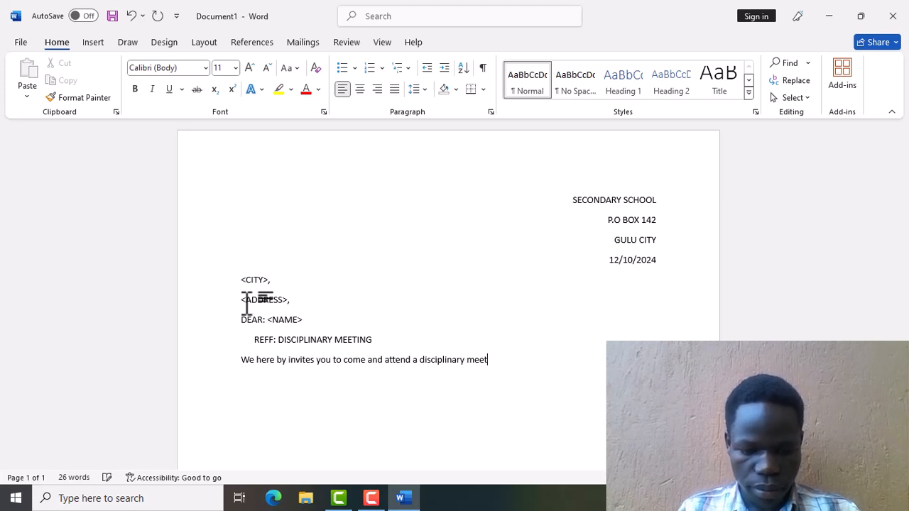
type("in")
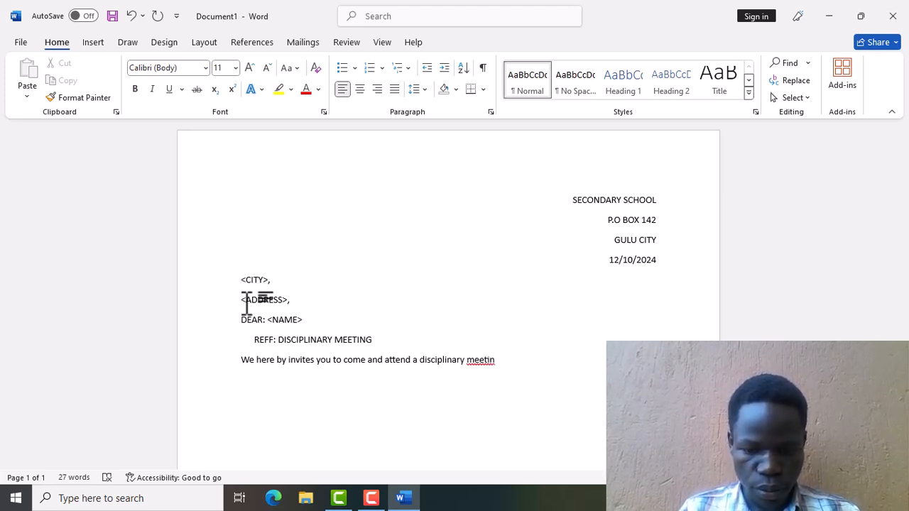
type("g")
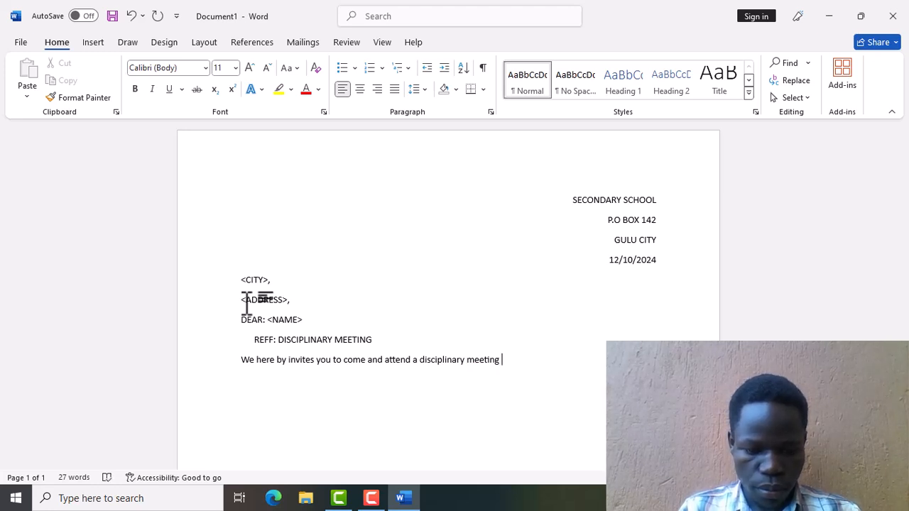
type(" at the")
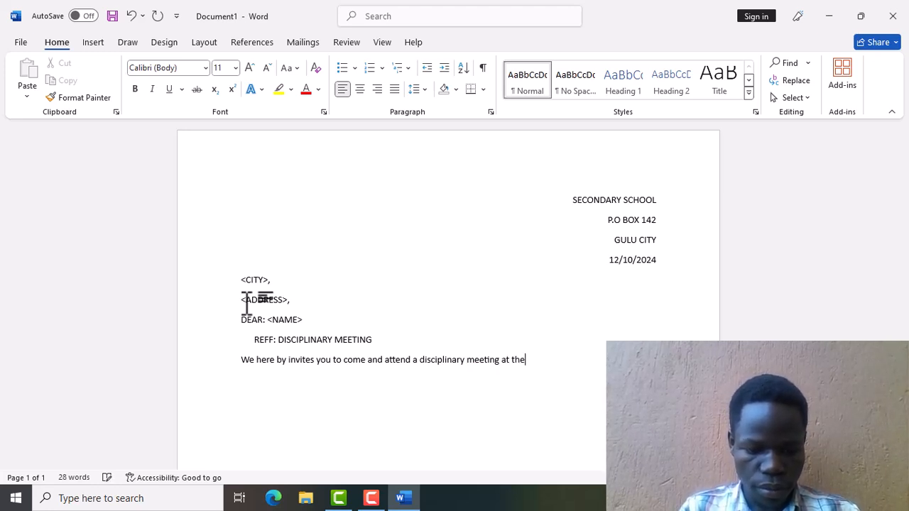
type(" school")
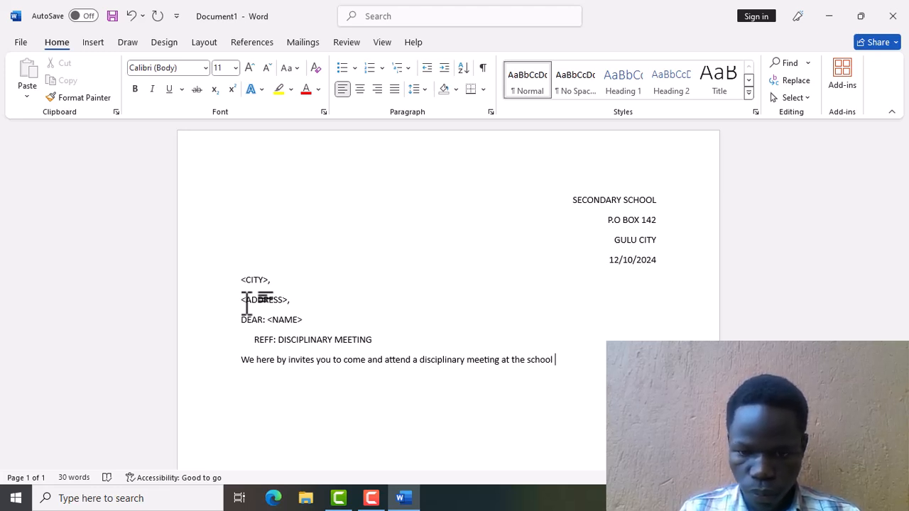
key("BackSpace")
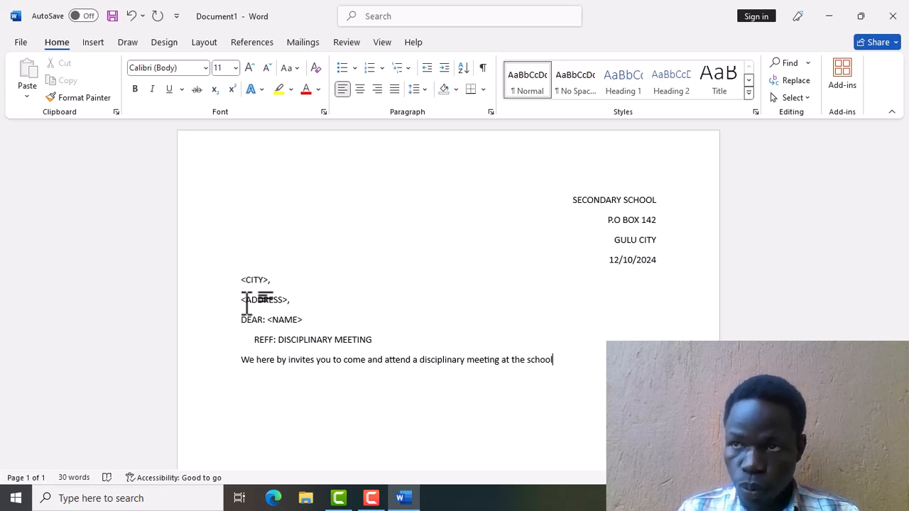
type(".")
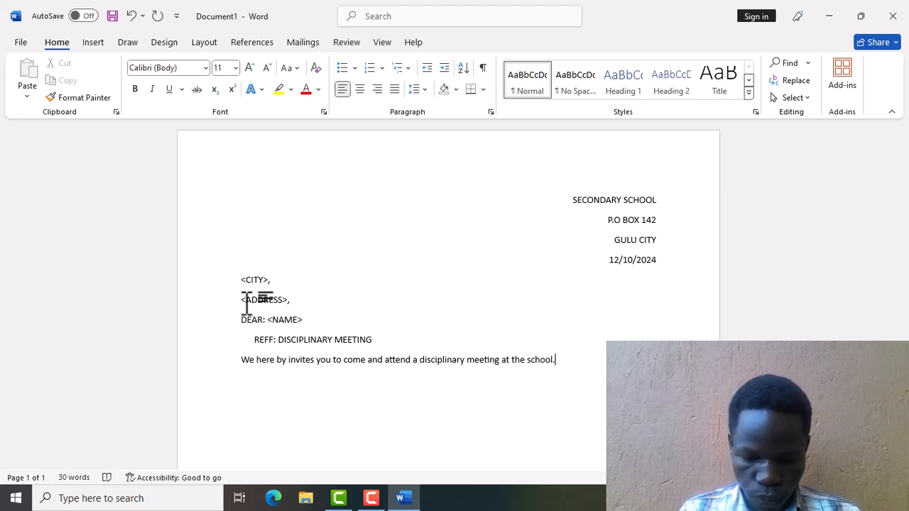
key("BackSpace")
type(" due to")
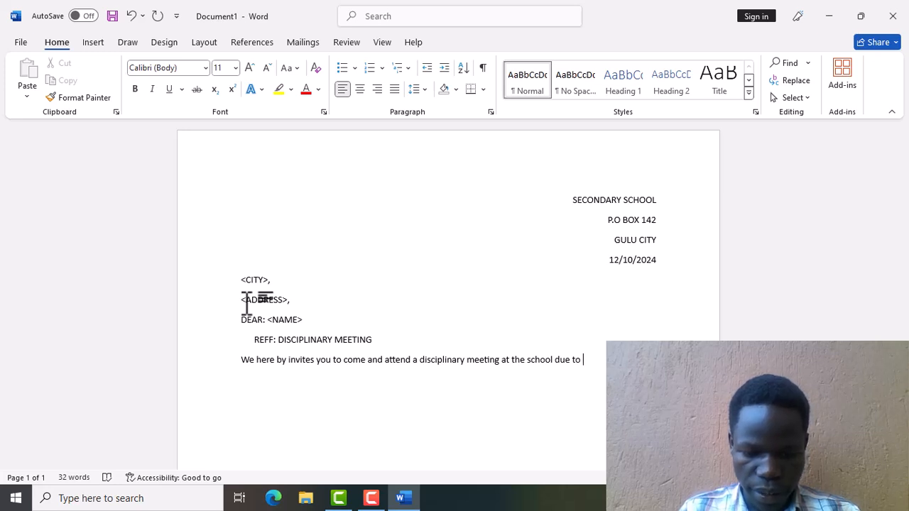
Continue the sentence with 'indisc… upon <student's name>. It's due on 23/10/2024.'.
type("indisc")
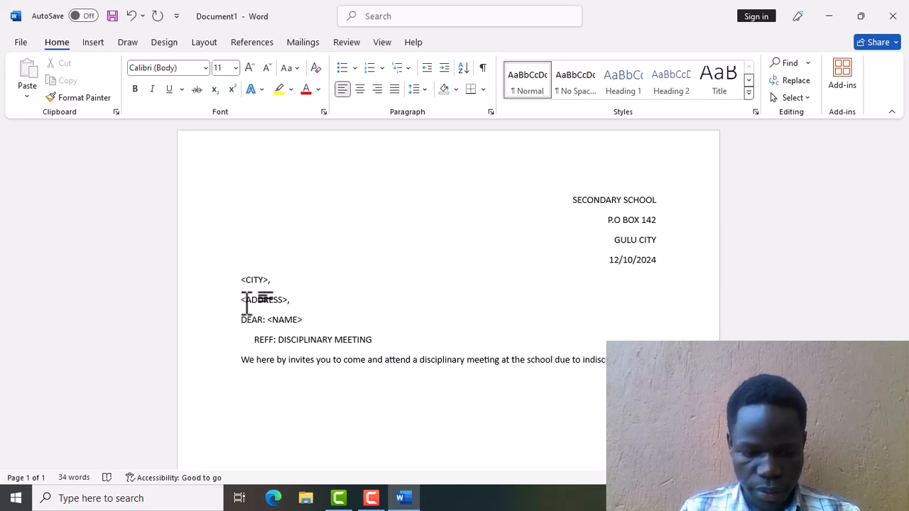
type("upon ")
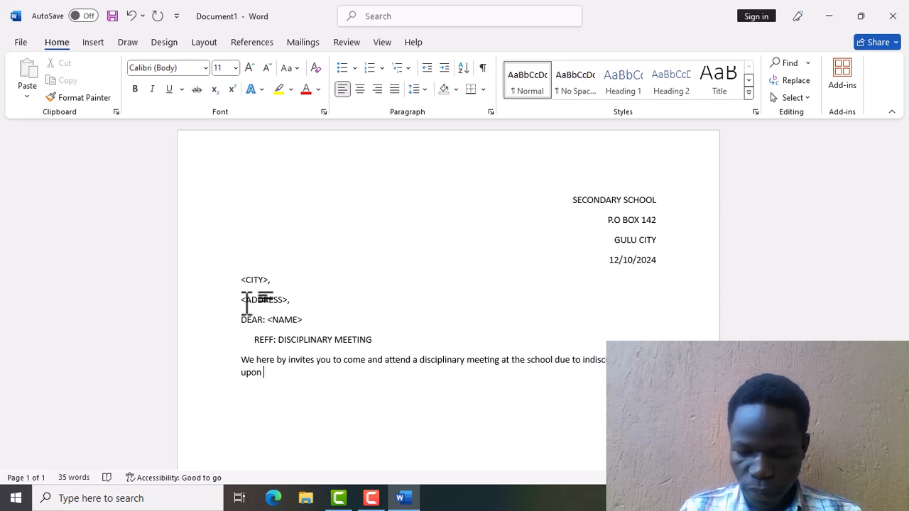
type("<")
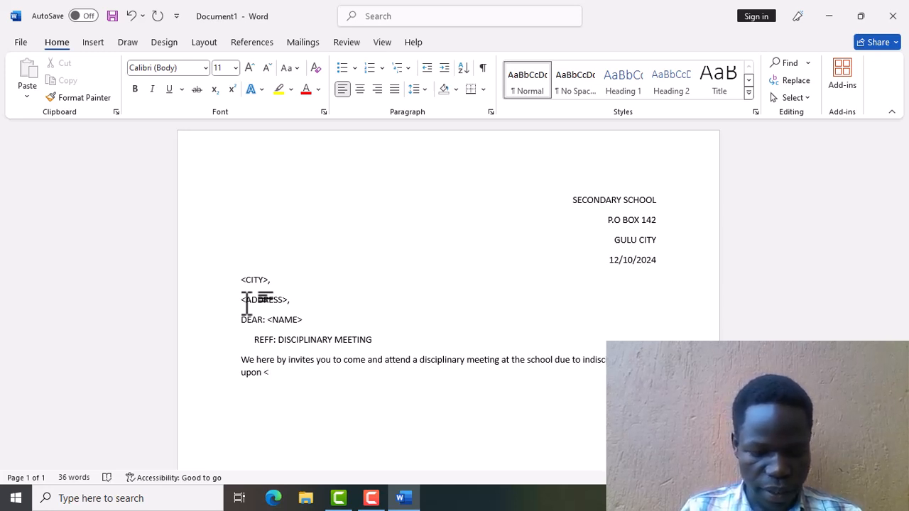
type("st")
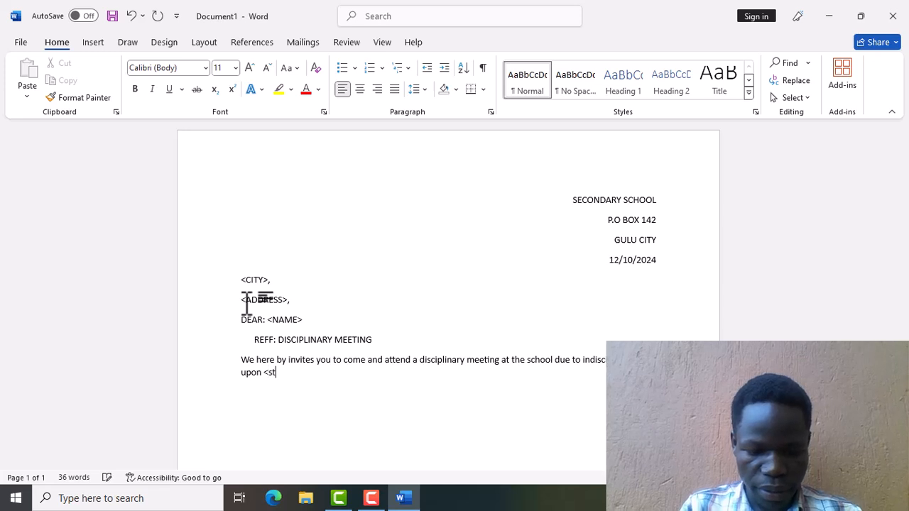
type("udent")
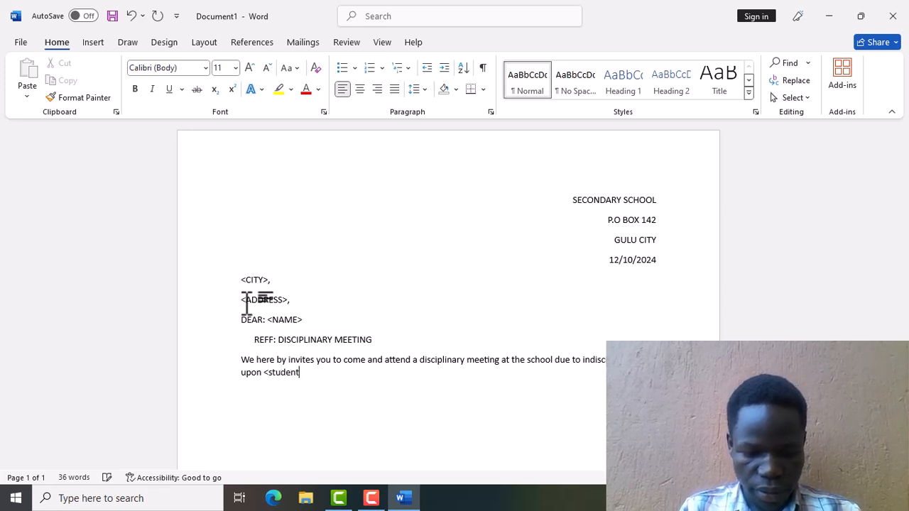
type("'s ")
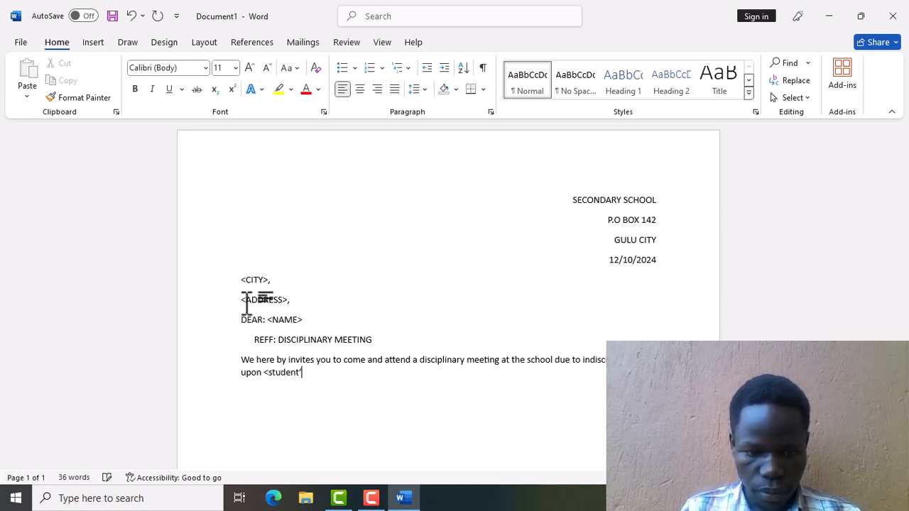
type("name>")
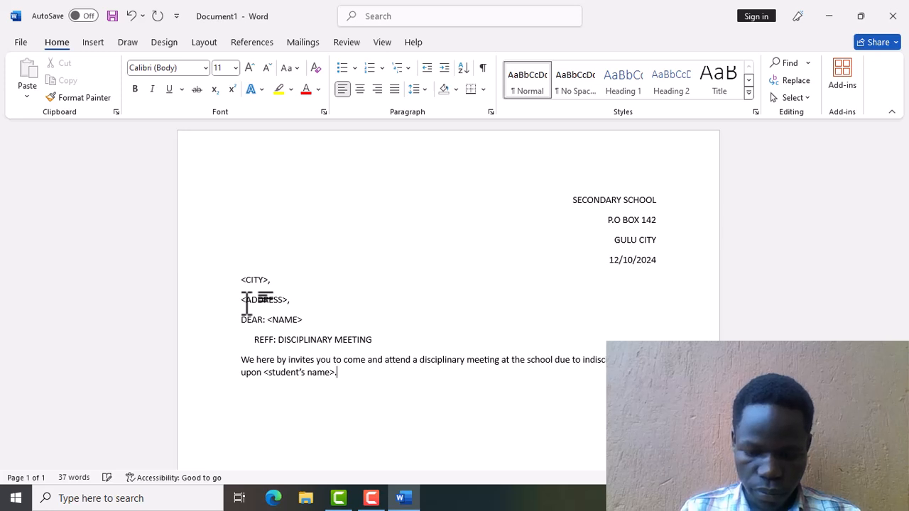
type(". It's due")
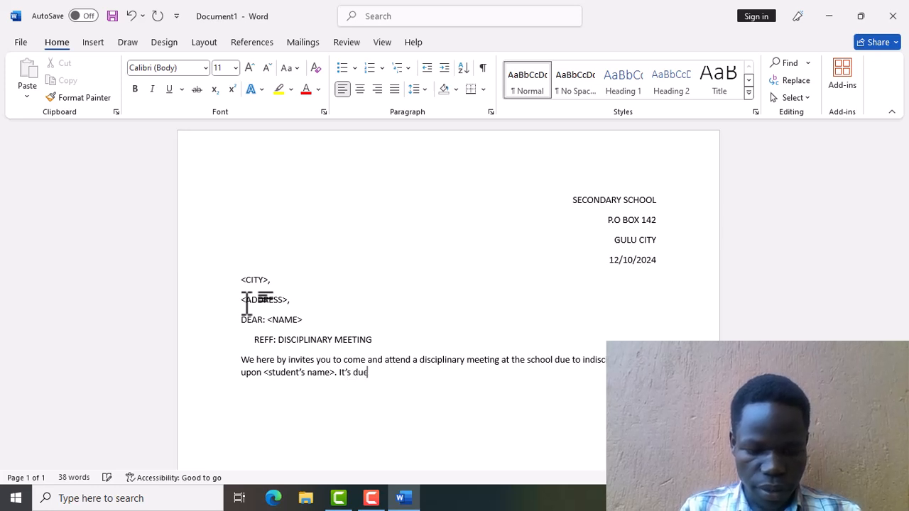
type(" on")
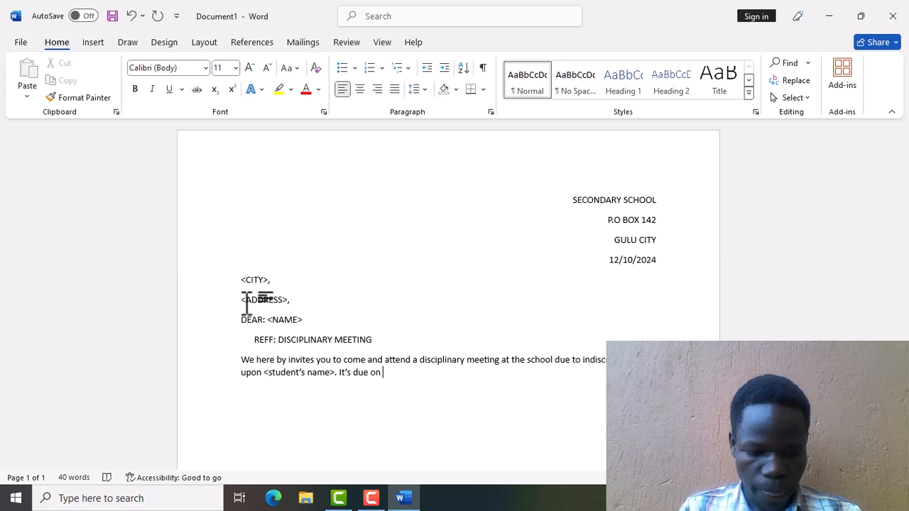
type(" 23")
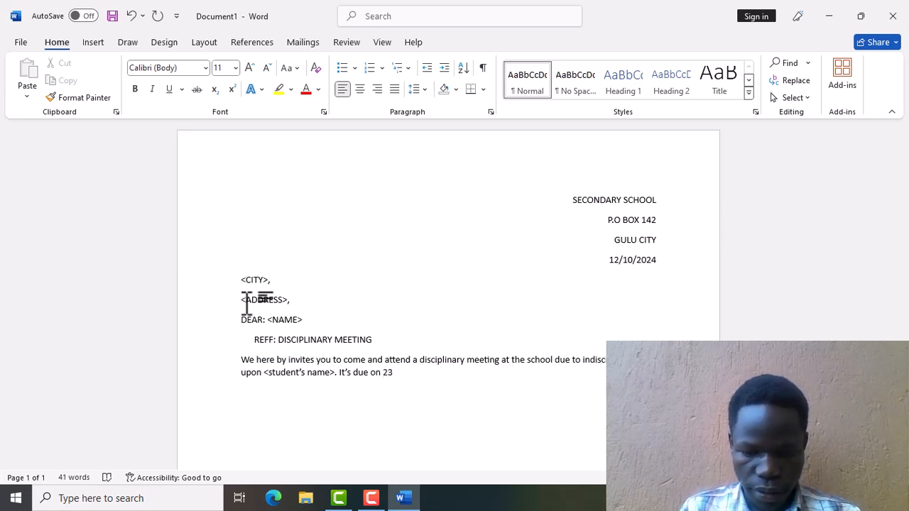
type("/")
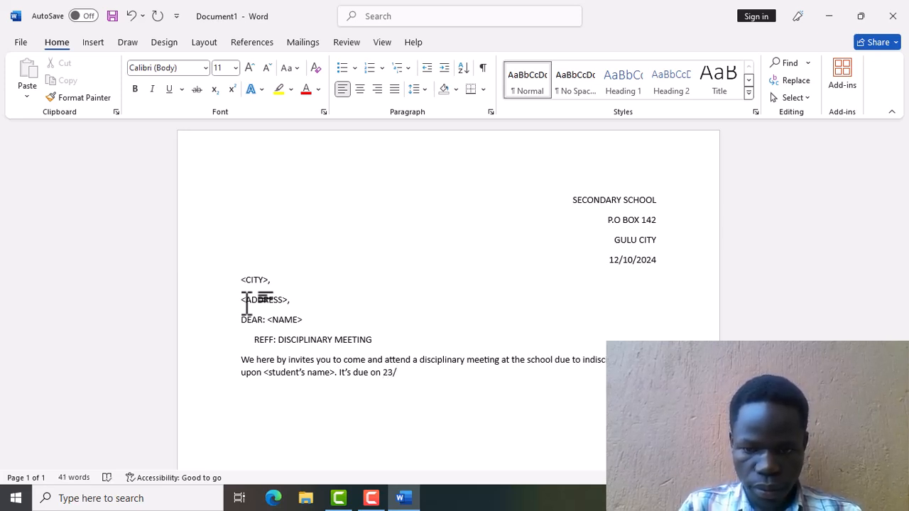
type("10")
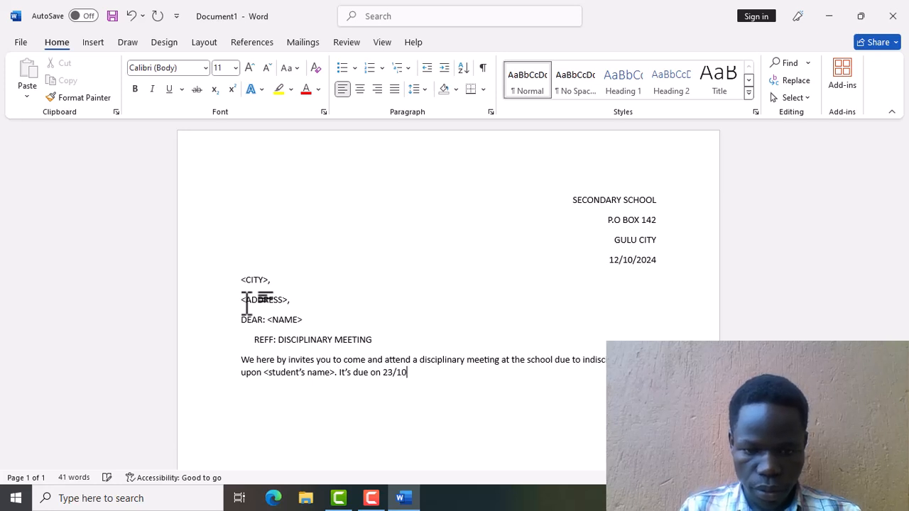
type("/20")
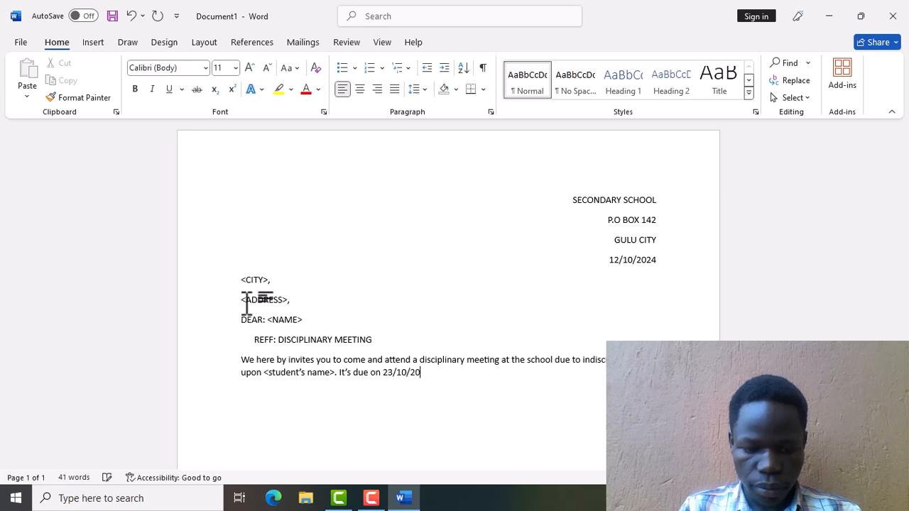
type("24")
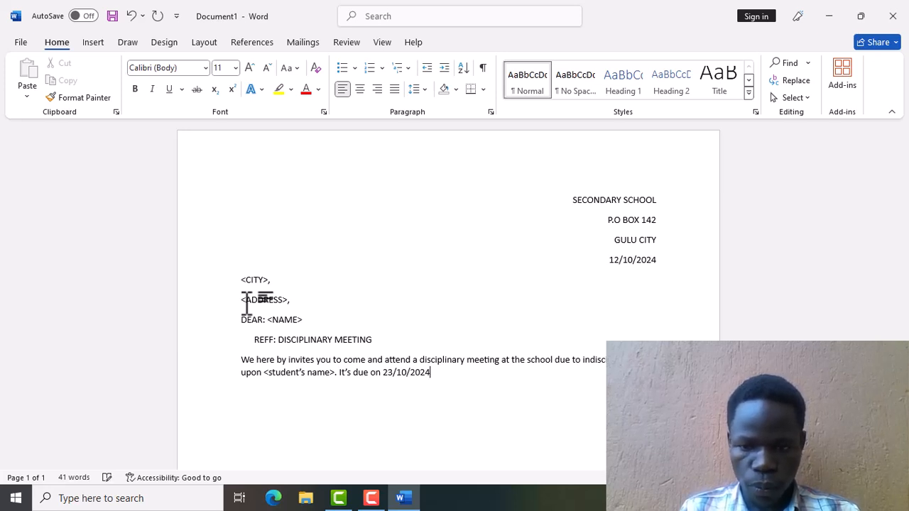
type(".")
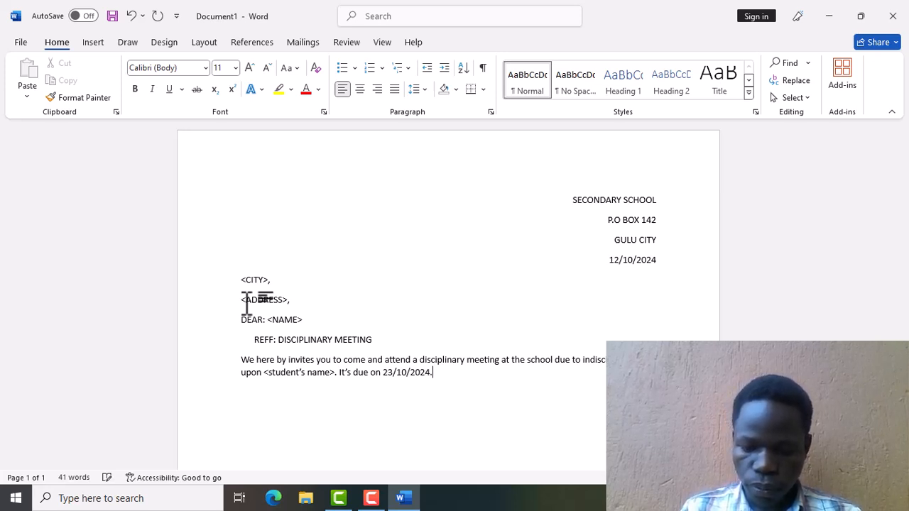
Add the closing line 'Thanks faithfully' below the paragraph.
key("Return")
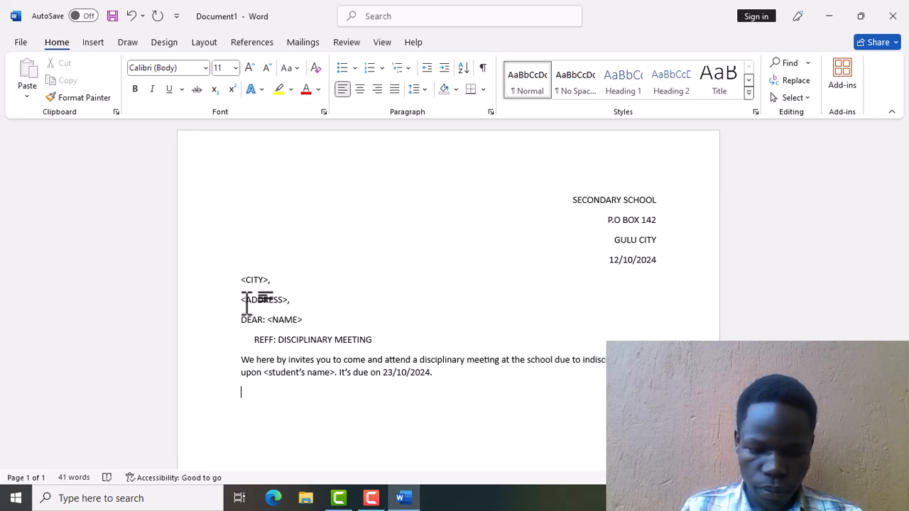
type("tha")
key("BackSpace")
type("anks ")
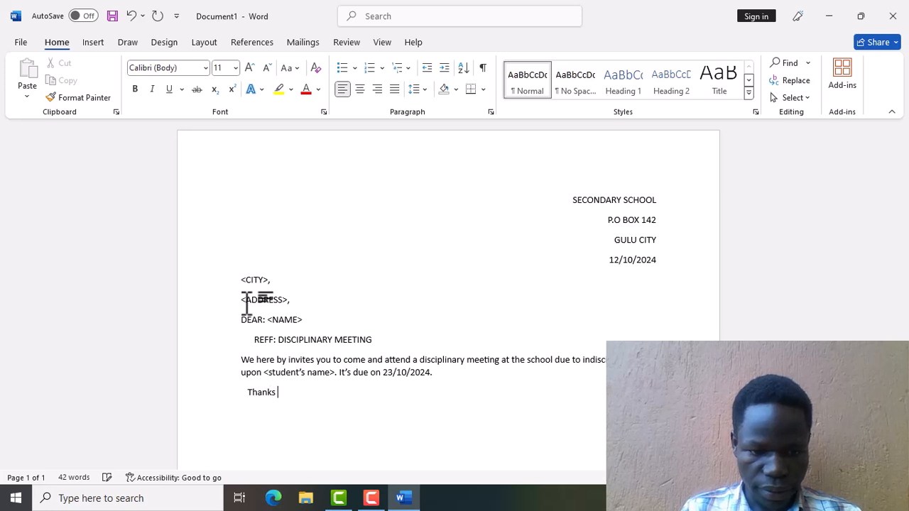
type("fai")
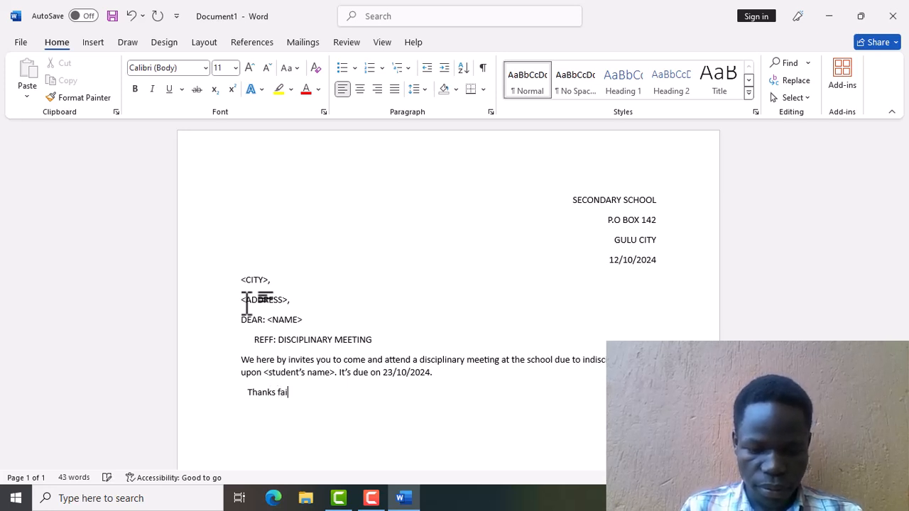
type("thfu")
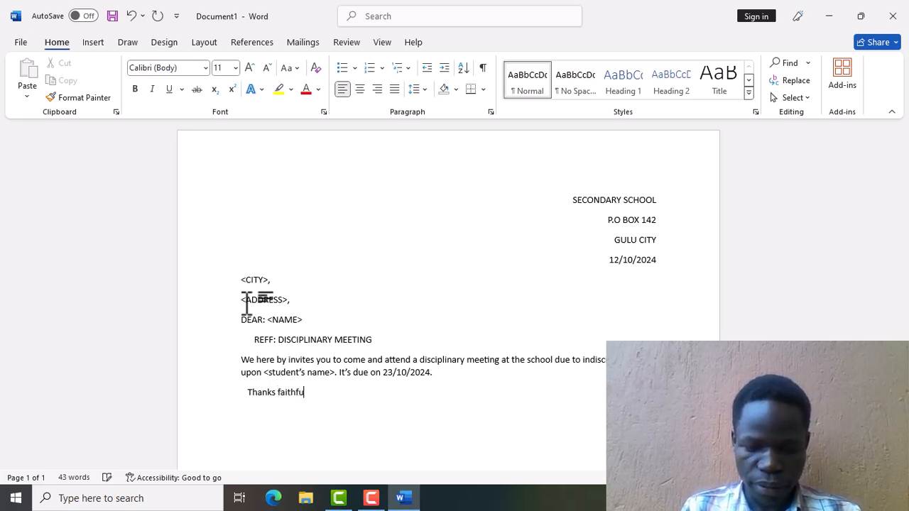
type("lly")
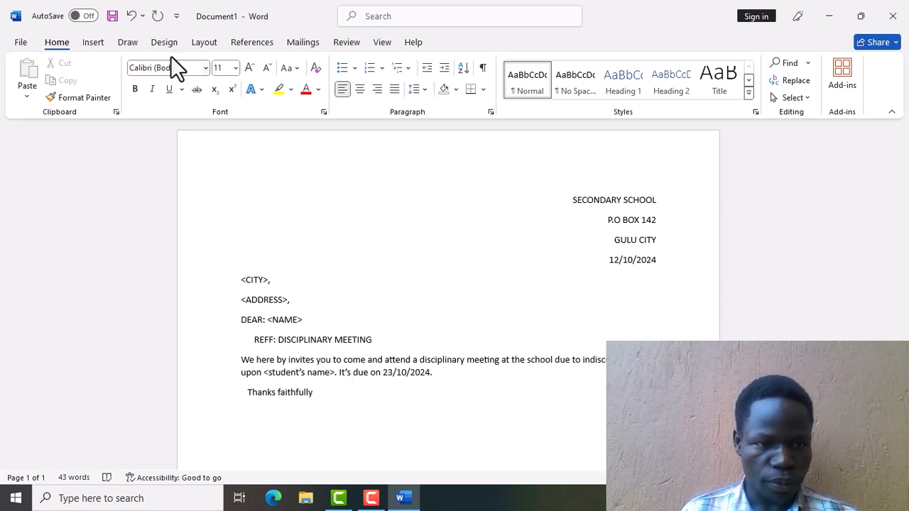
Start a new mail-merge recipient list via Mailings > Select Recipients > Type a New List.
left_click(299, 41)
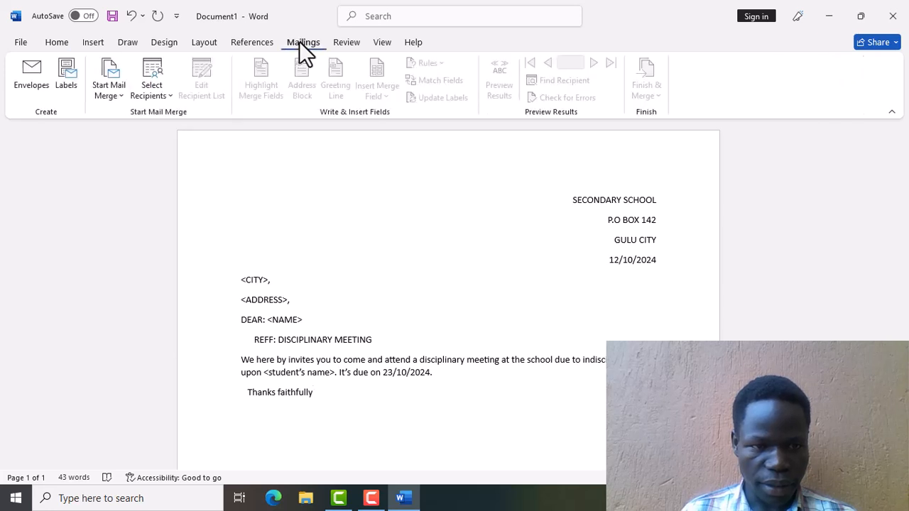
left_click(157, 72)
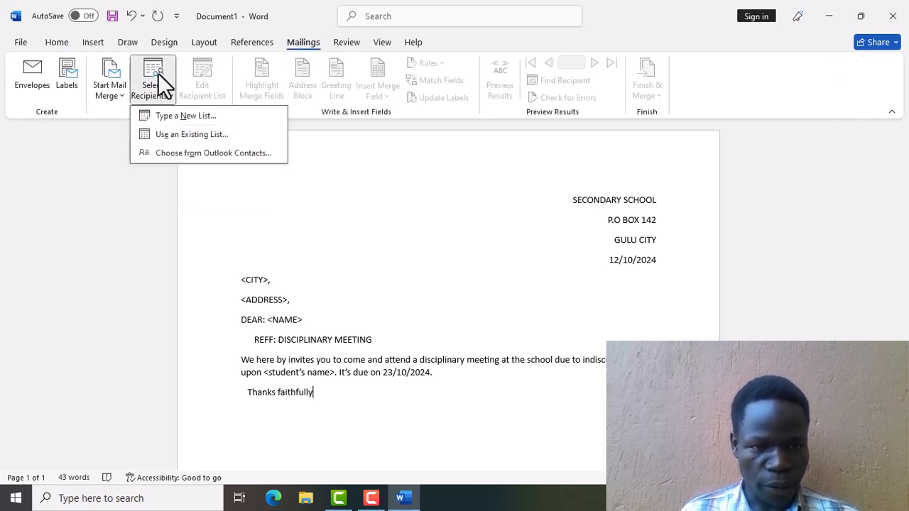
left_click(176, 115)
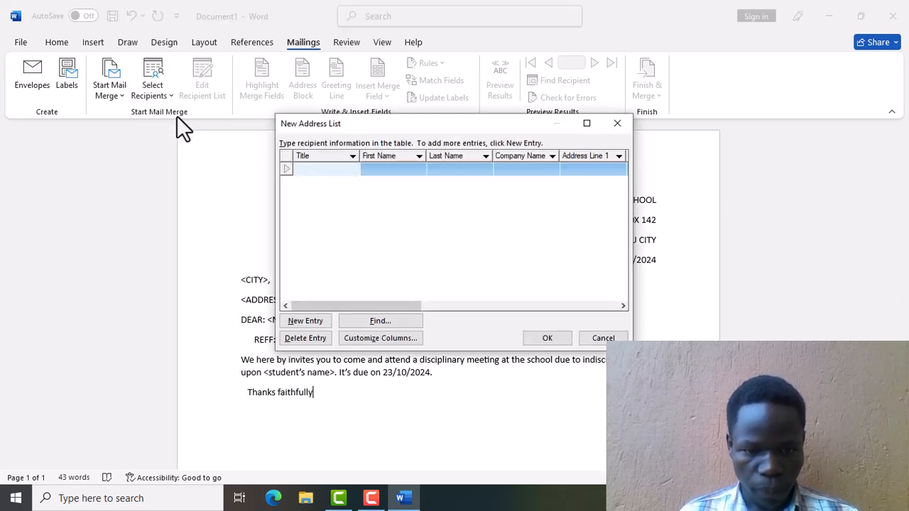
left_click(366, 342)
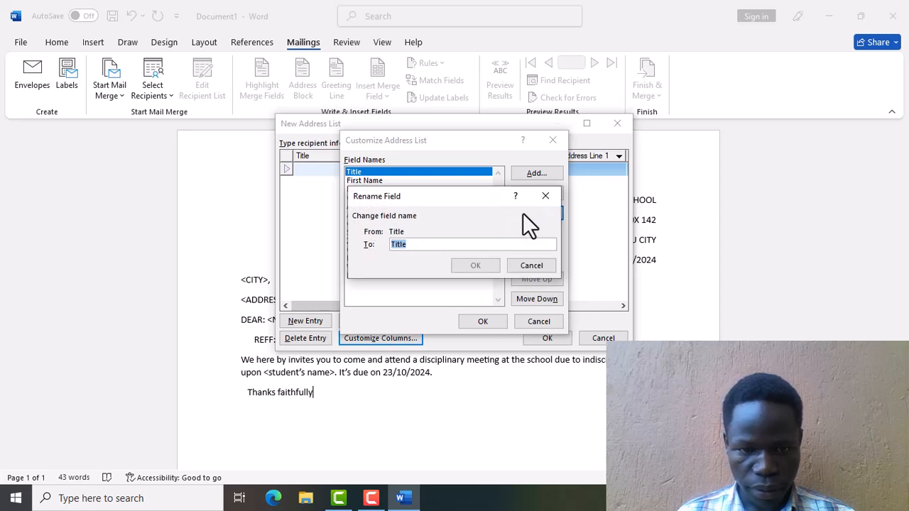
Rename the Title field to NAME and the First Name field to ADDRESS.
type("NAME")
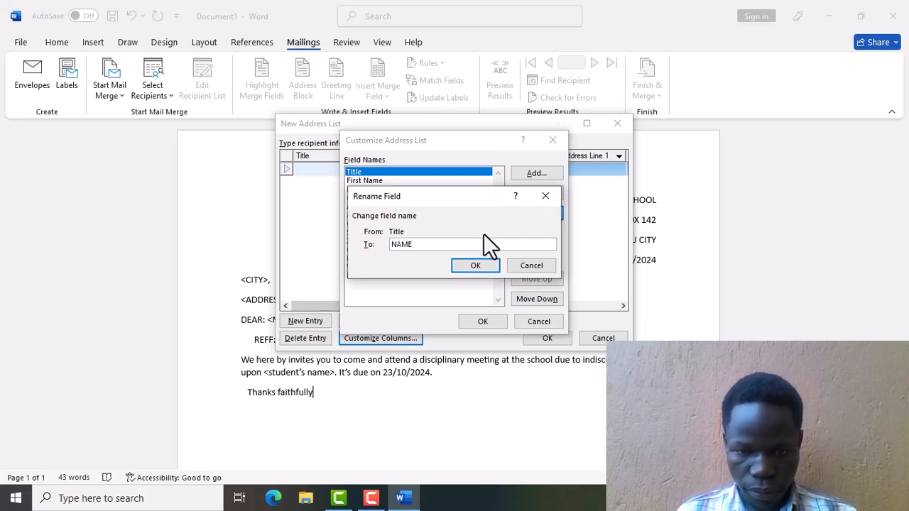
left_click(481, 265)
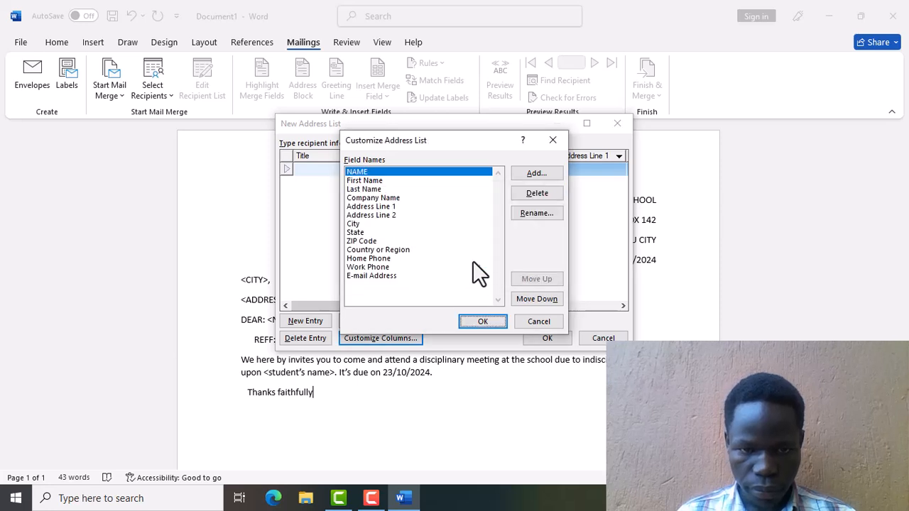
left_click(396, 182)
left_click(548, 214)
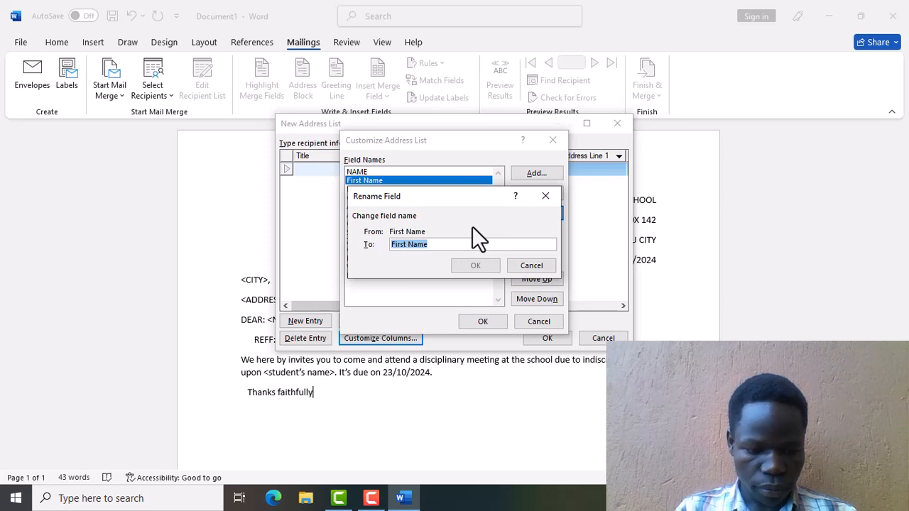
type("ADDRESS")
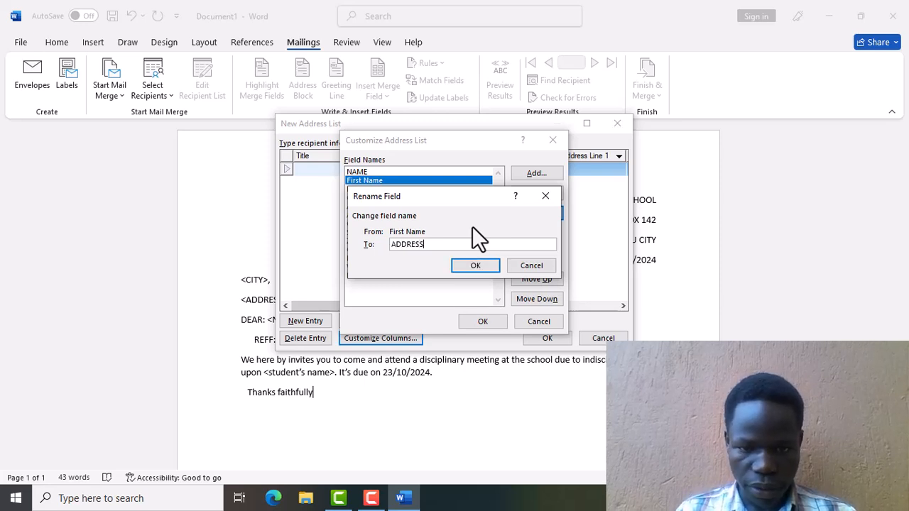
left_click(488, 261)
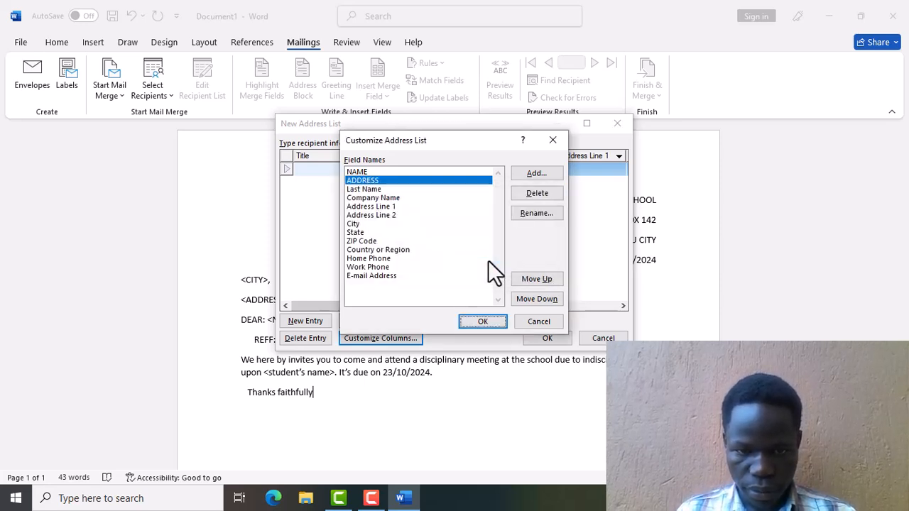
Attempt renaming Last Name to CITY, abandoning it after the duplicate-name error.
left_click(429, 190)
left_click(524, 214)
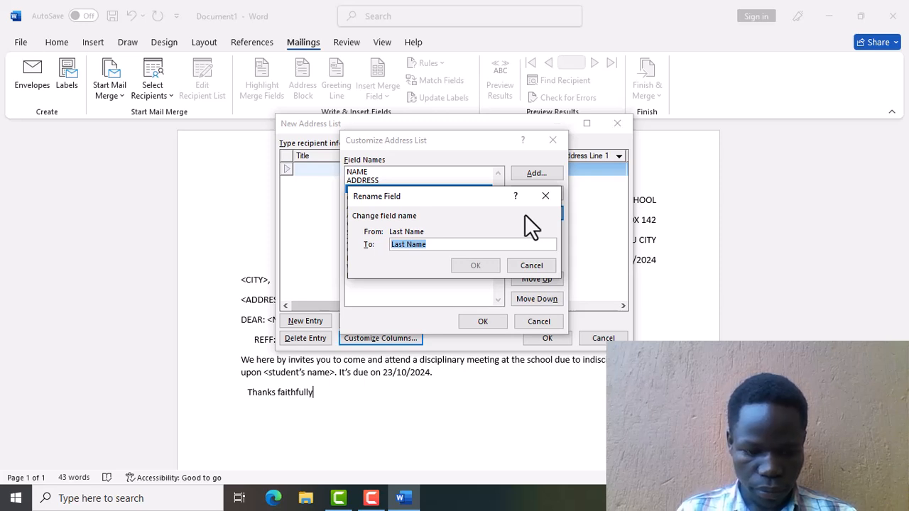
type("CITY")
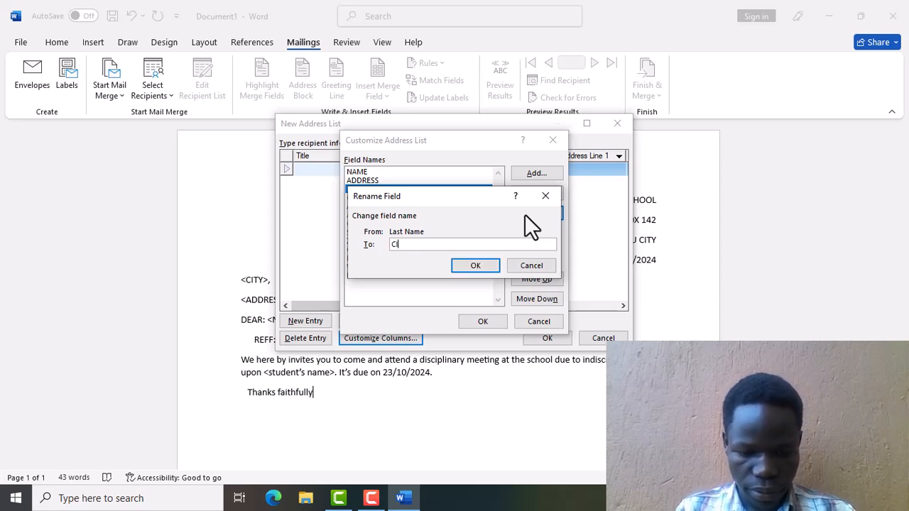
left_click(465, 268)
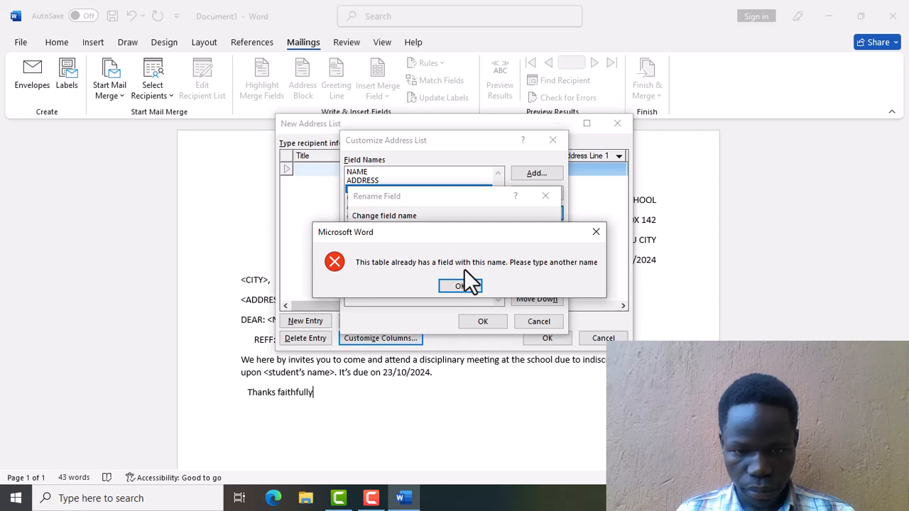
left_click(460, 287)
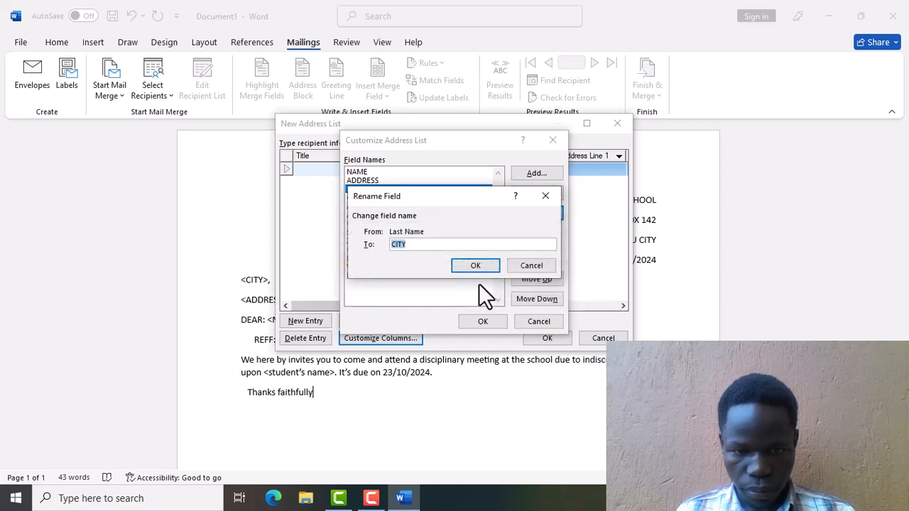
left_click(546, 195)
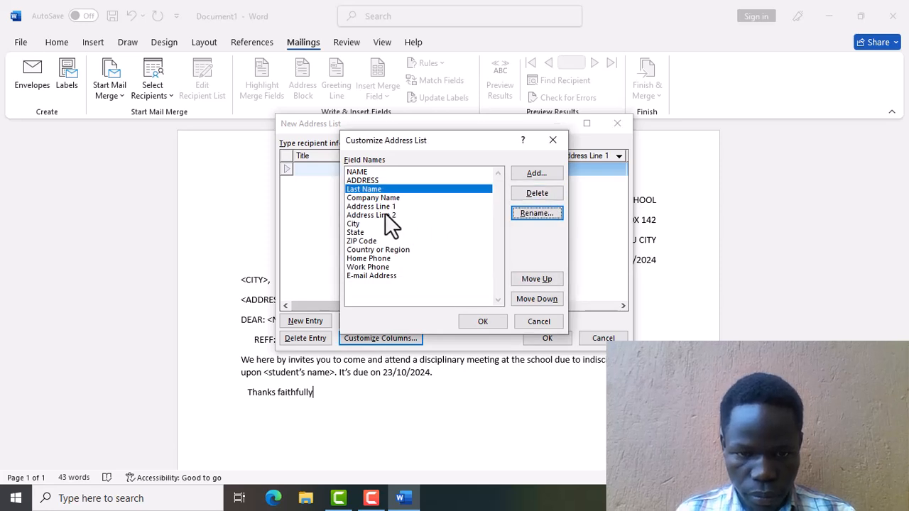
Move the City field up the list so it sits directly after ADDRESS.
left_click(360, 223)
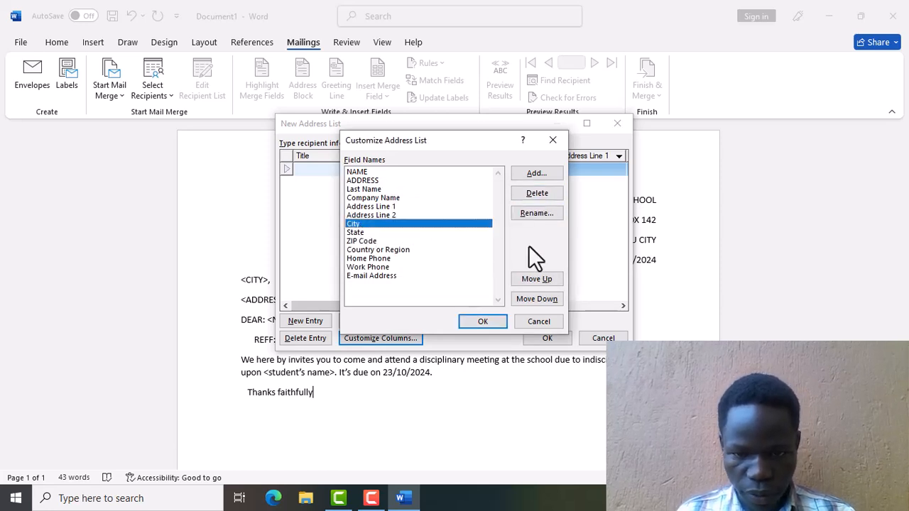
left_click(536, 276)
left_click(536, 277)
left_click(537, 276)
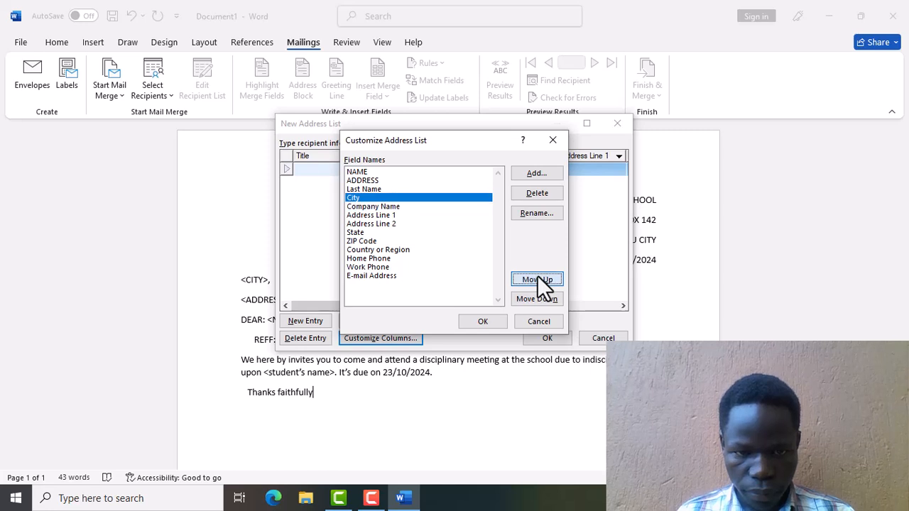
left_click(537, 277)
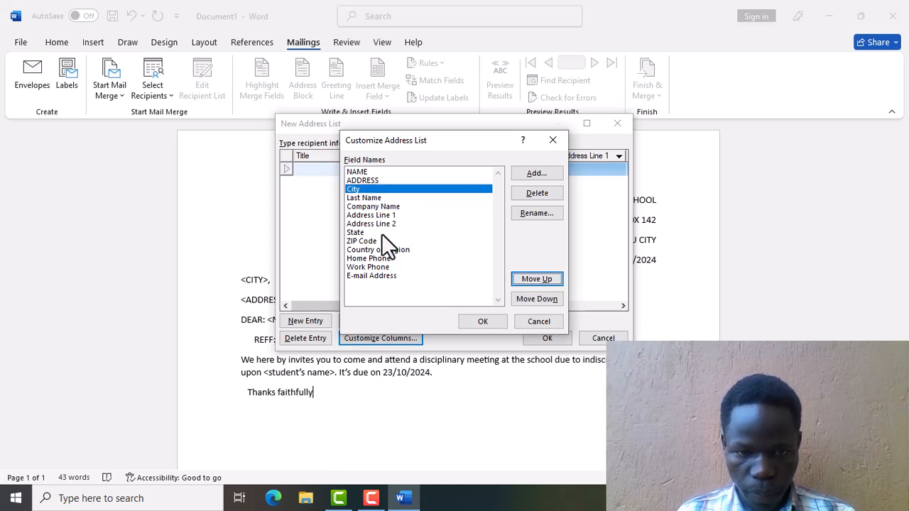
Rename Last Name to STUDENT'S NAME and apply the customized field list.
left_click(370, 199)
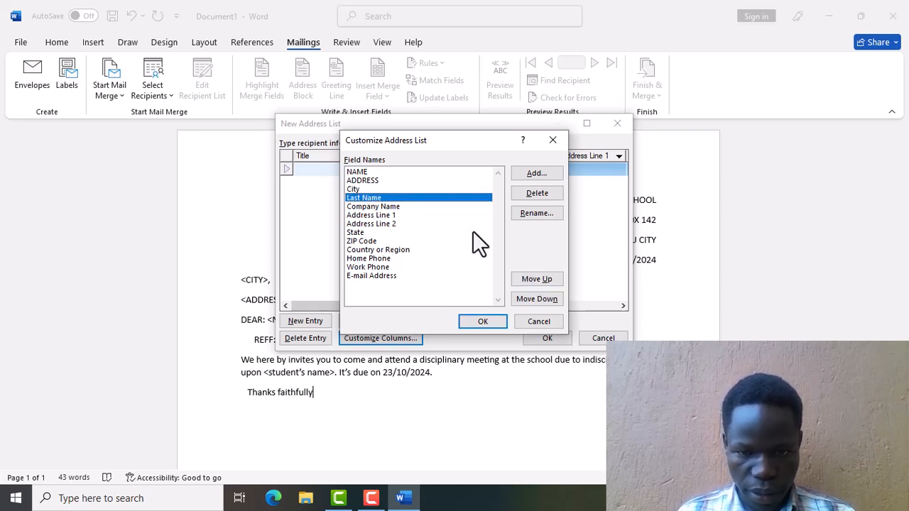
left_click(529, 213)
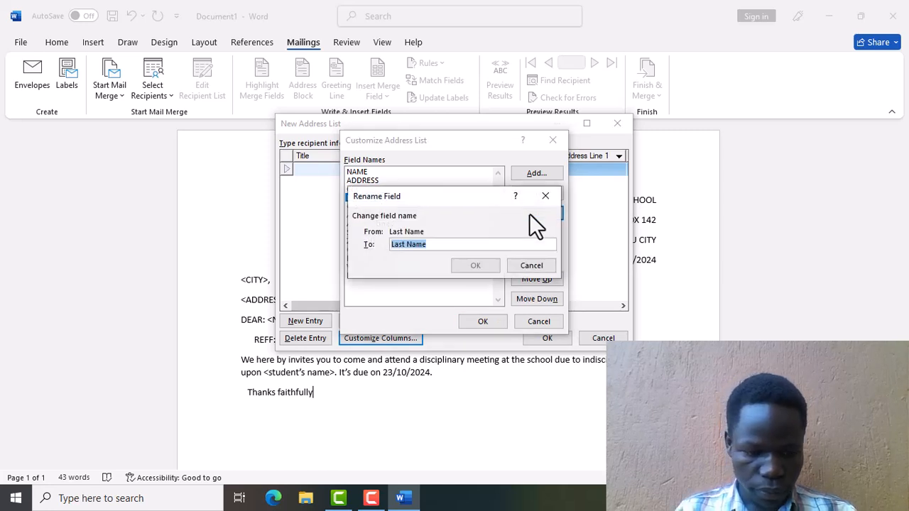
type("STDE")
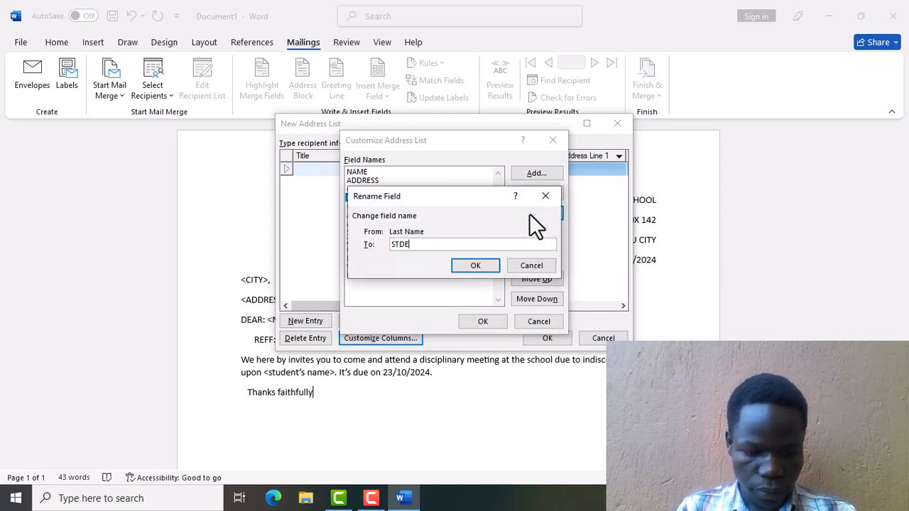
key("BackSpace")
key("BackSpace")
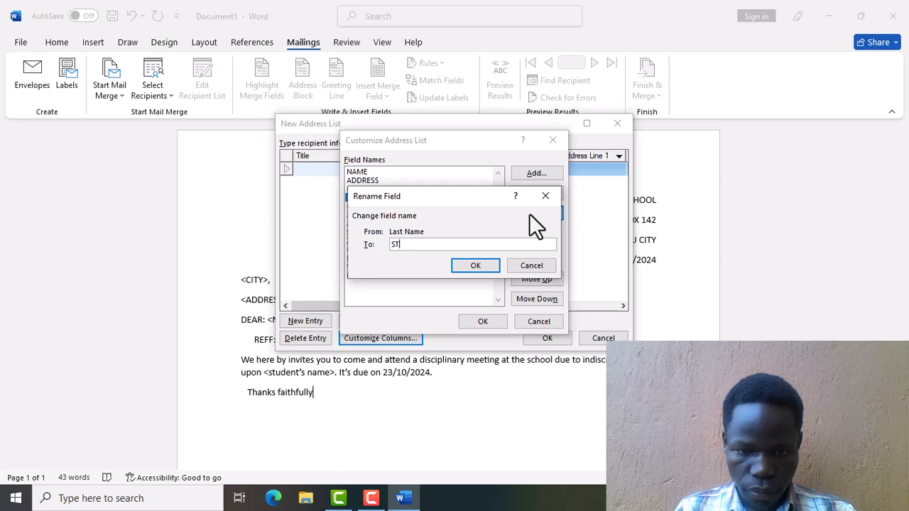
type("UEDNT")
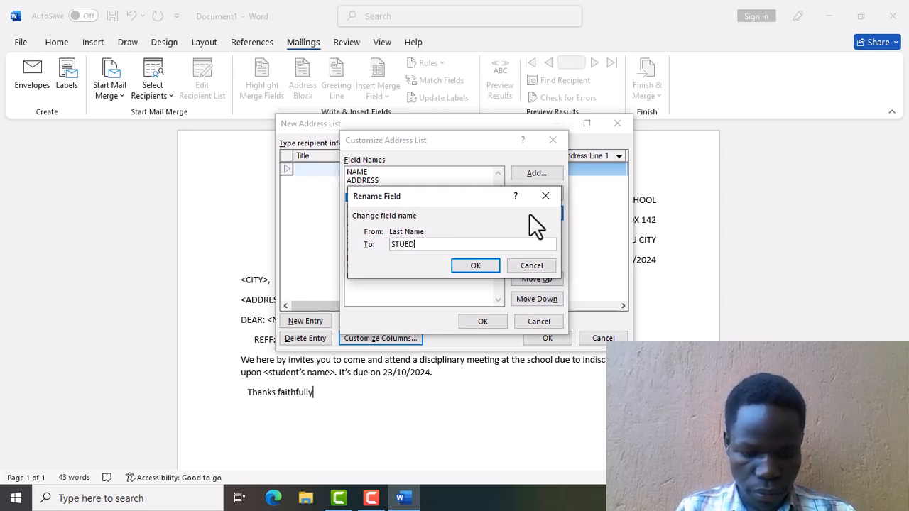
key("BackSpace")
key("BackSpace")
key("BackSpace")
key("BackSpace")
type("DENT")
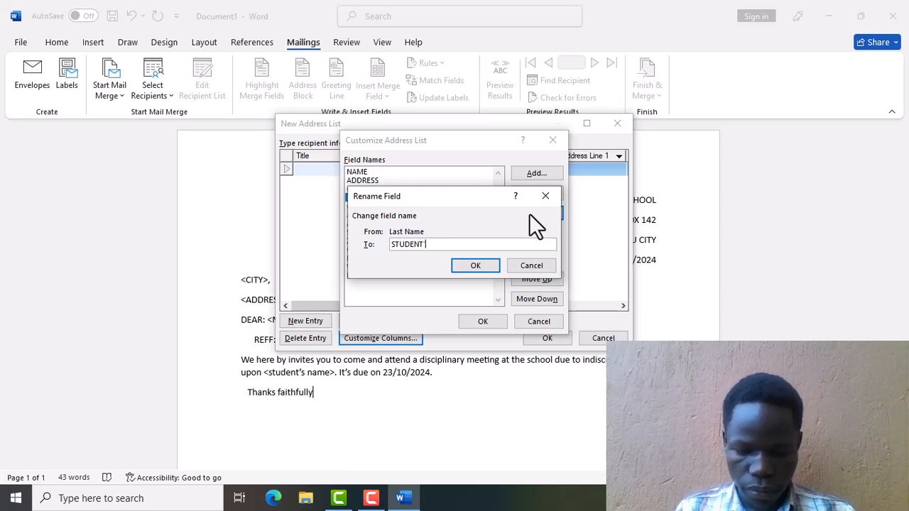
type("'S NAME")
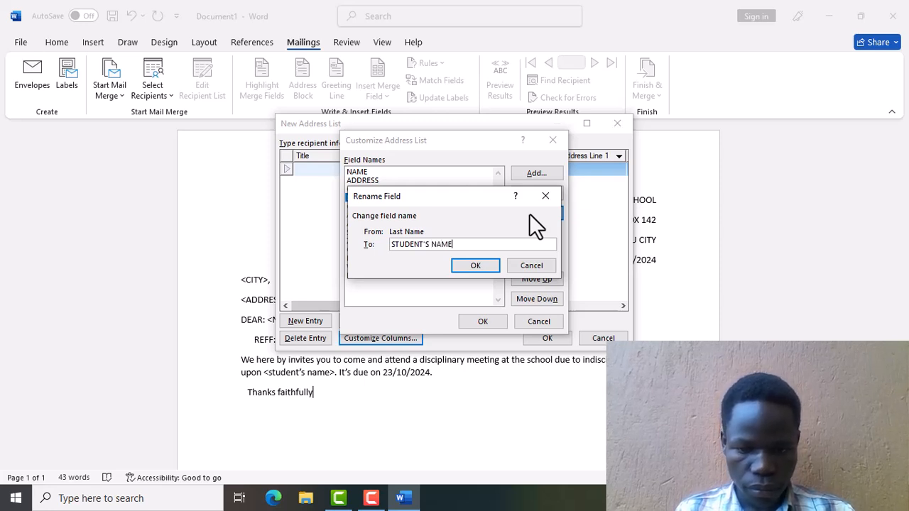
left_click(468, 266)
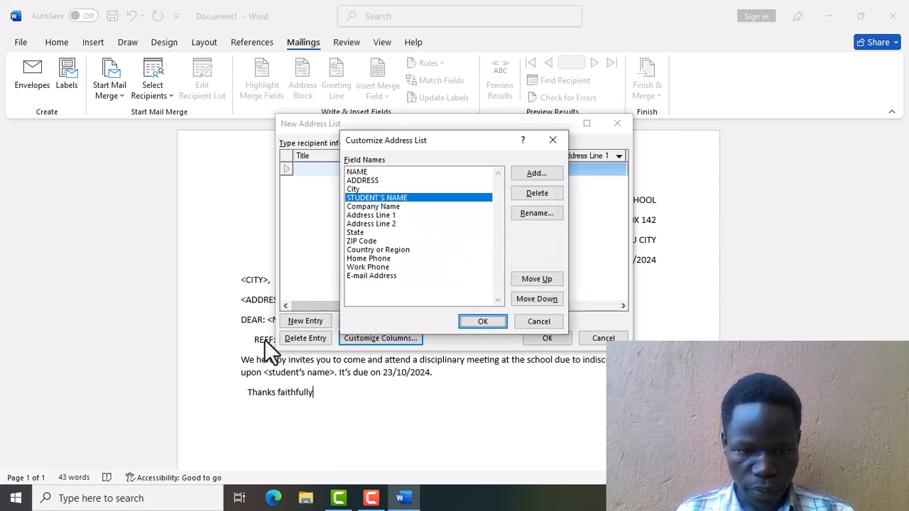
left_click(474, 320)
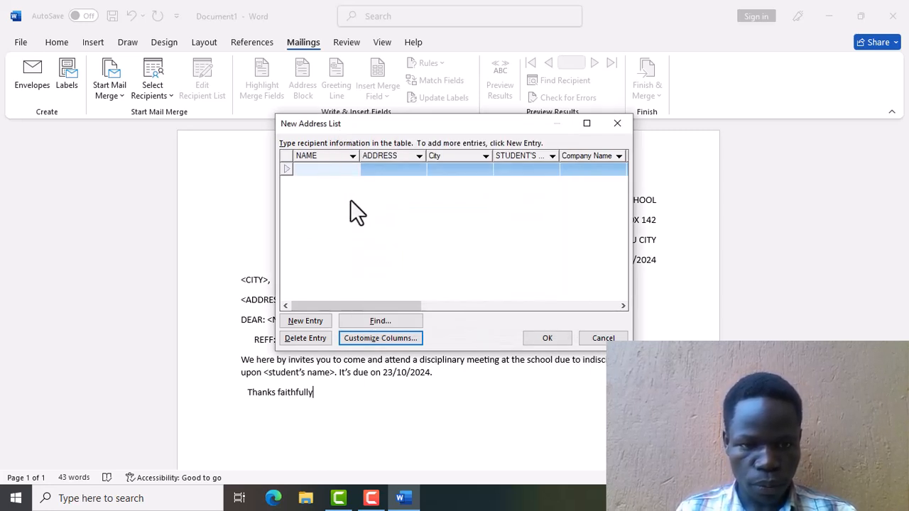
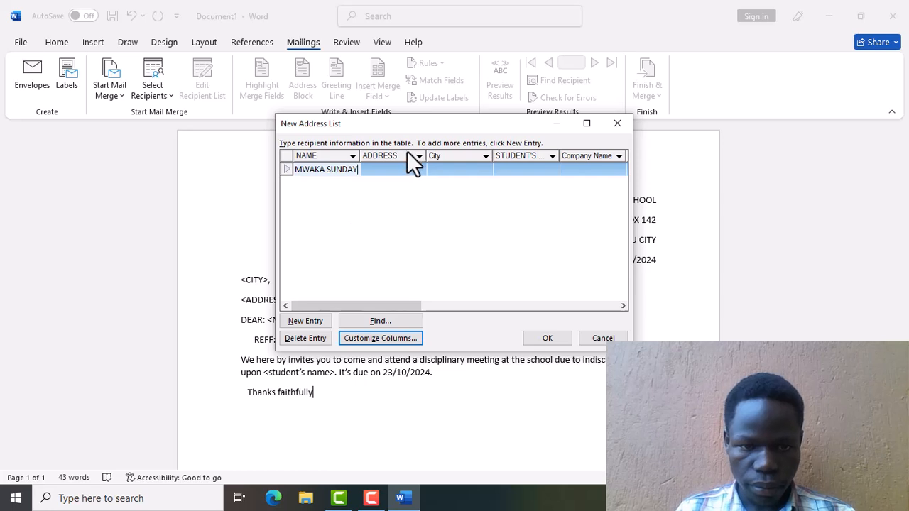
Enter the first recipient's name, P.O. box address, city and student's name, then add a second entry row.
left_click(396, 169)
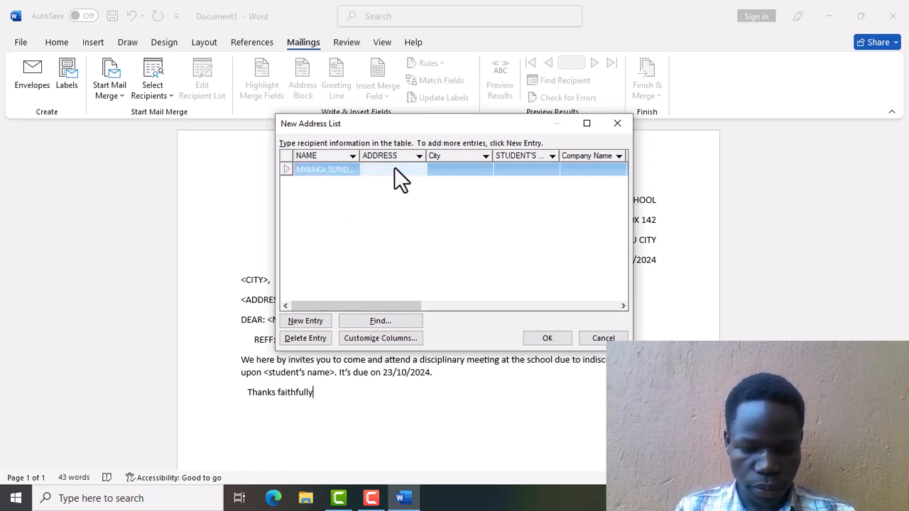
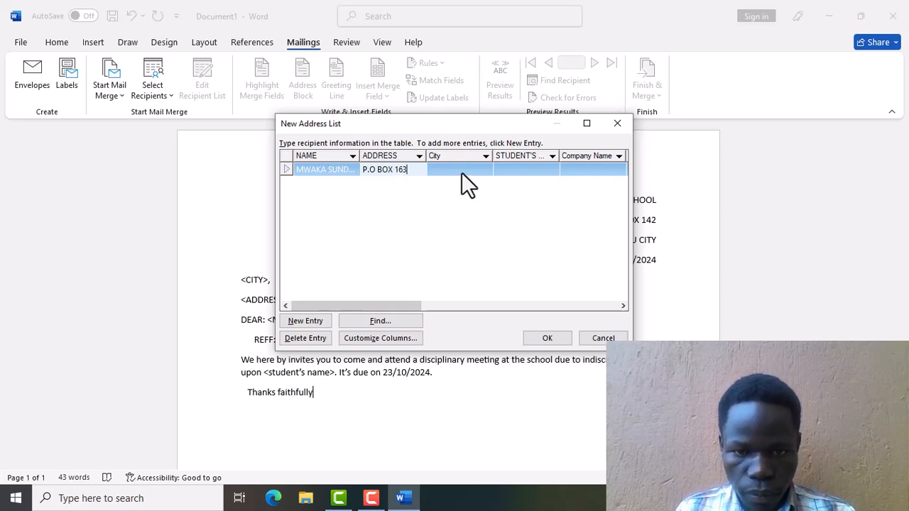
left_click(461, 171)
type("GU")
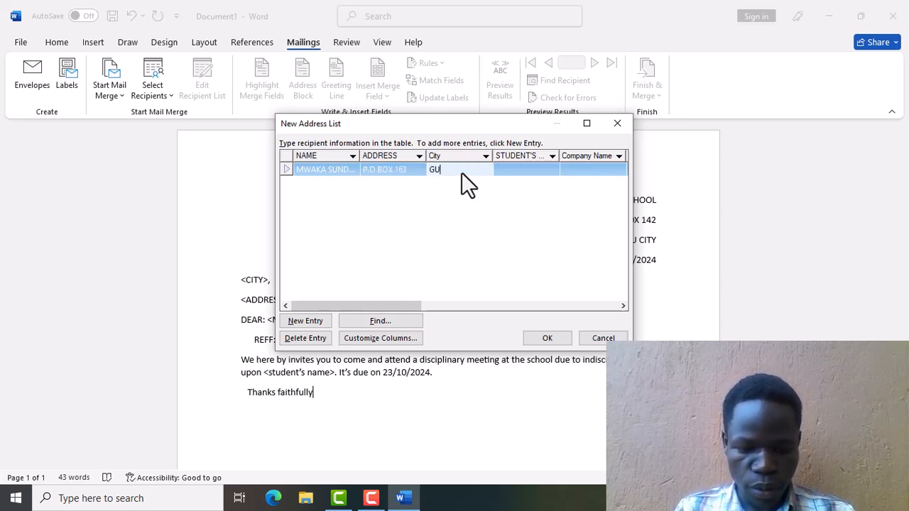
type("LU")
left_click(504, 170)
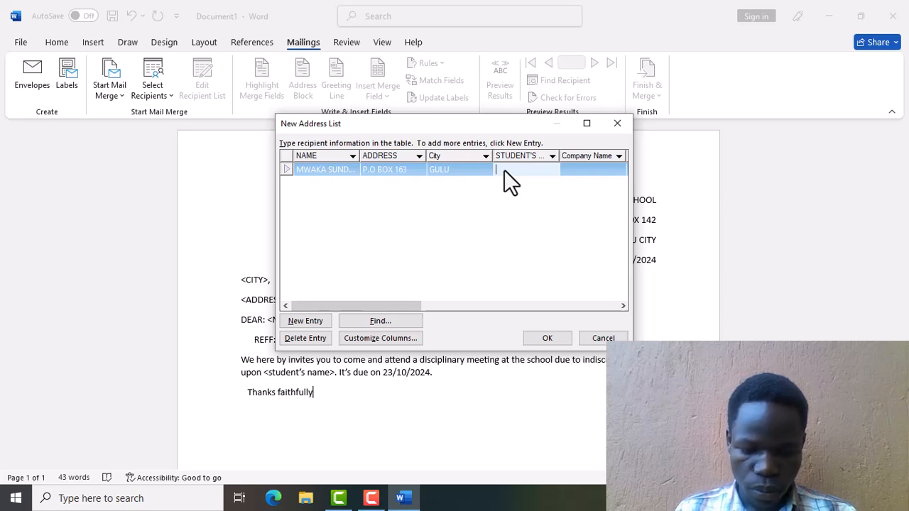
type("NRY")
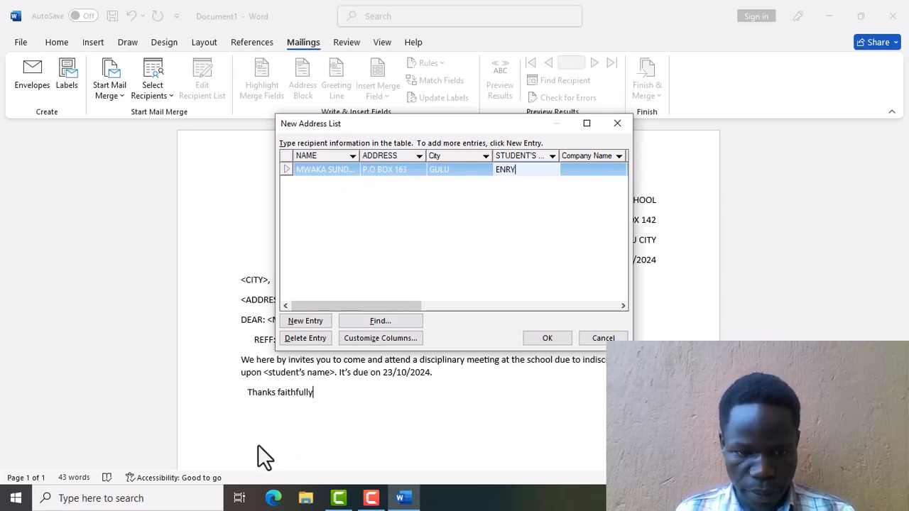
left_click(318, 325)
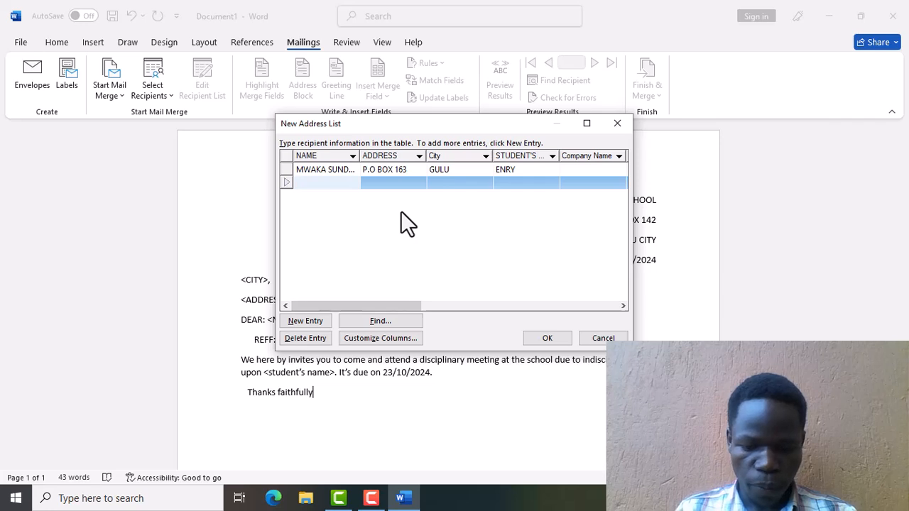
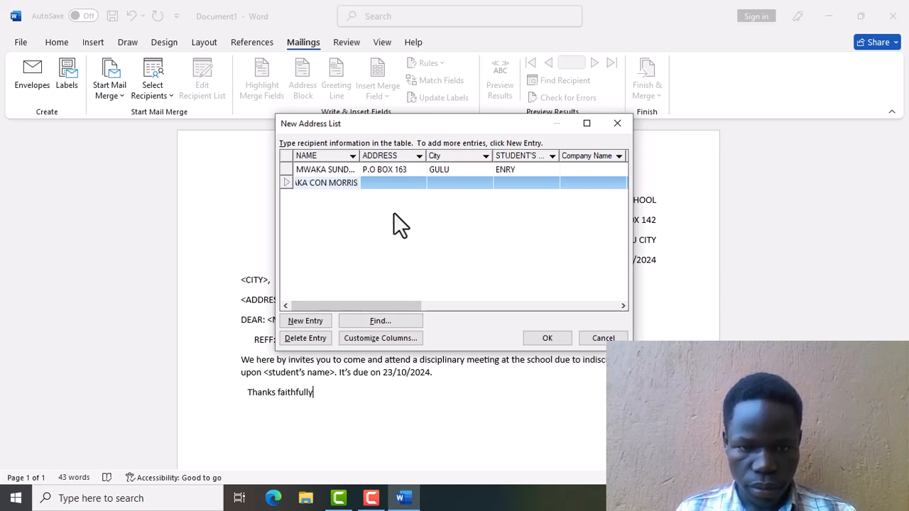
Fill in the second recipient's name and student's name, then confirm the new address list.
left_click(387, 179)
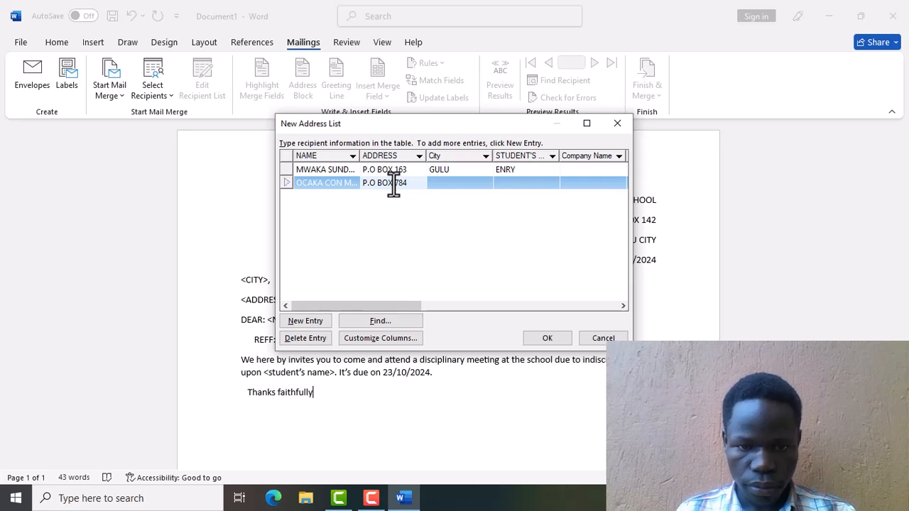
left_click(459, 179)
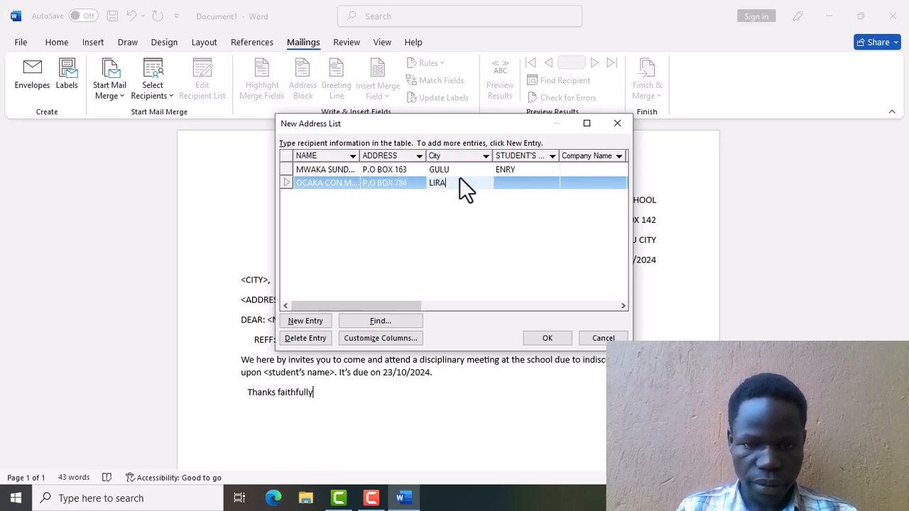
left_click(519, 185)
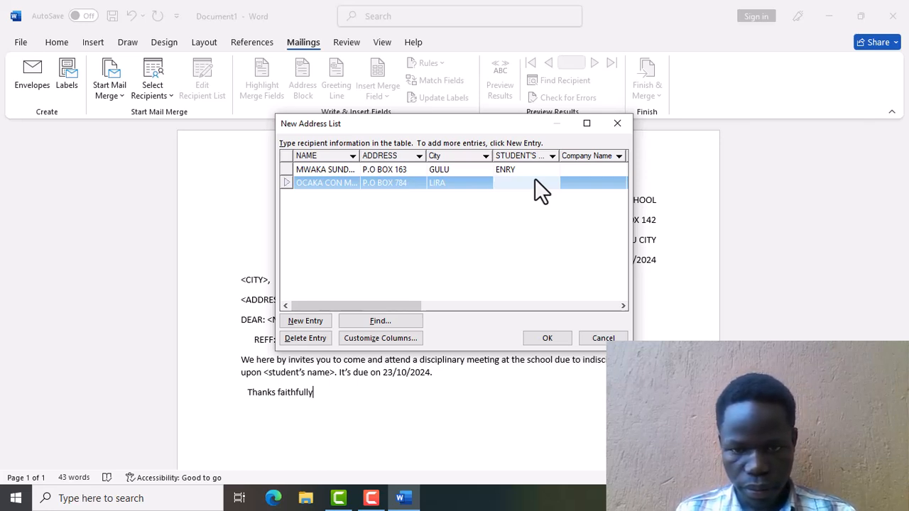
type("ELISHA")
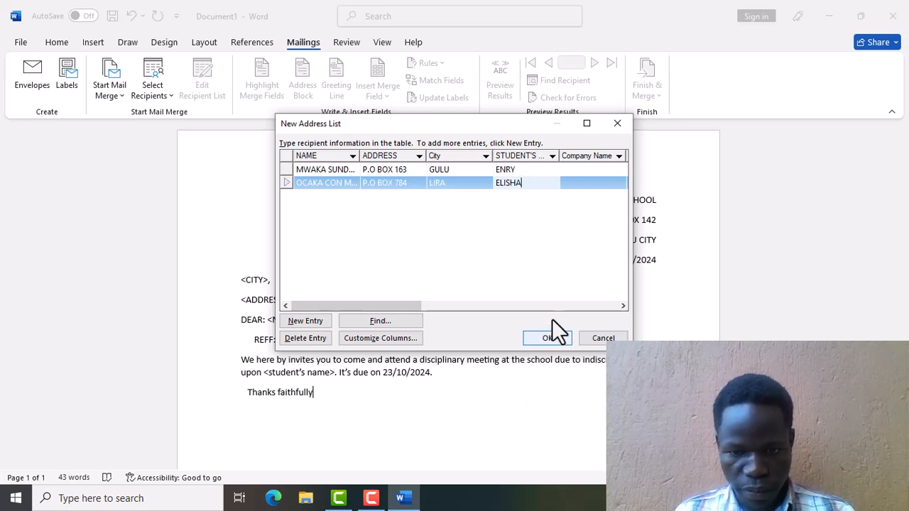
left_click(545, 339)
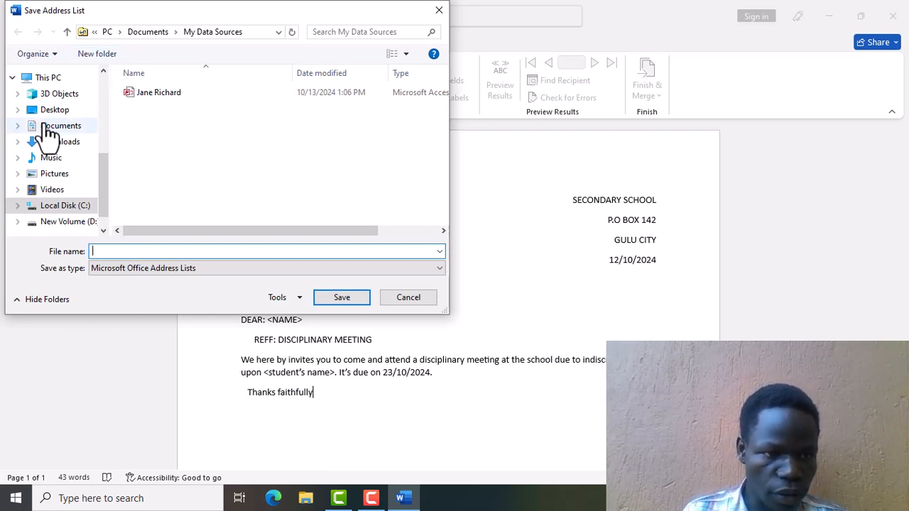
Save the address list as 'SU' in the MK folder on the Desktop.
left_click(48, 113)
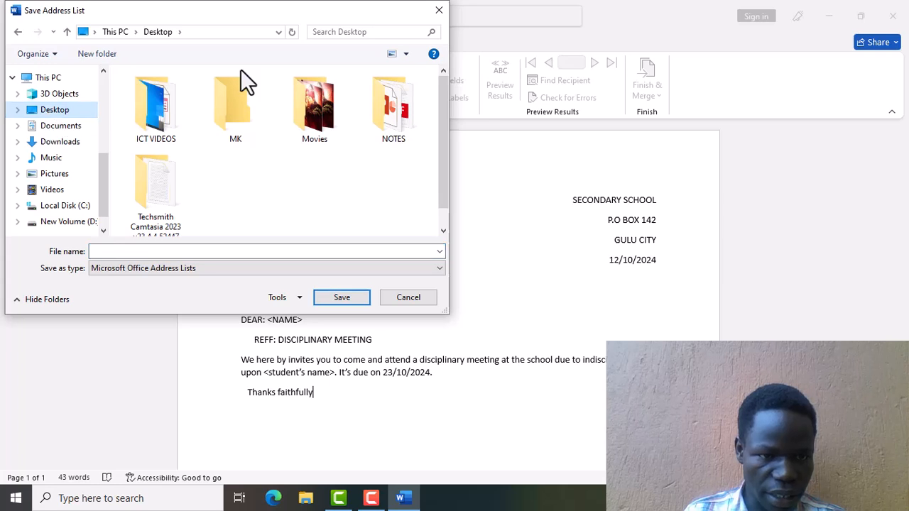
left_click(234, 98)
double_click(233, 98)
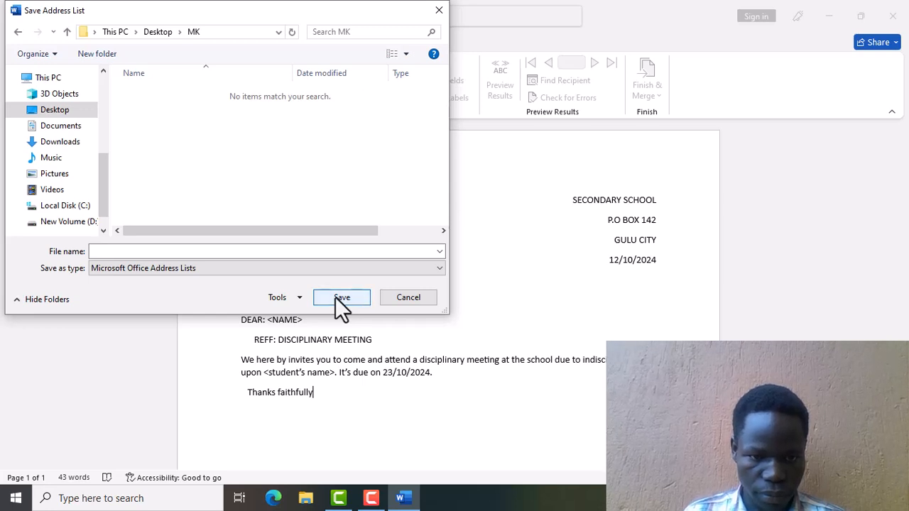
left_click(163, 252)
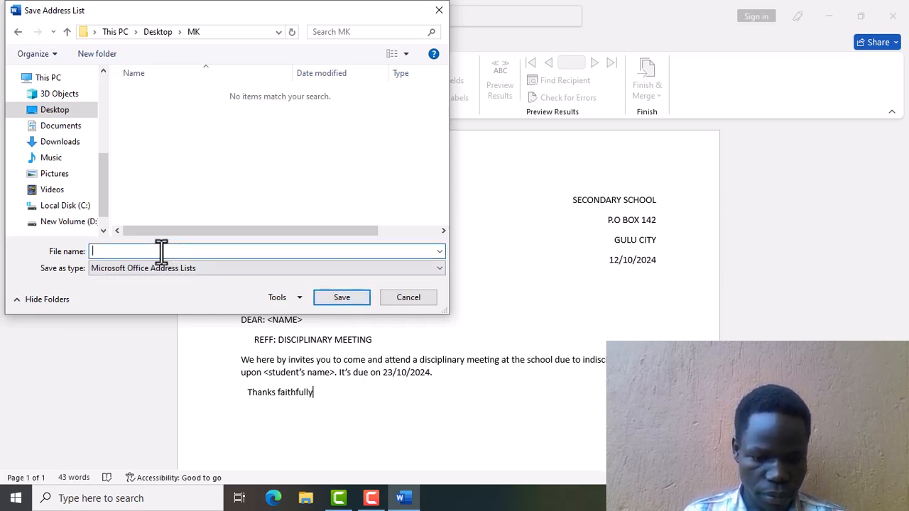
type("SU")
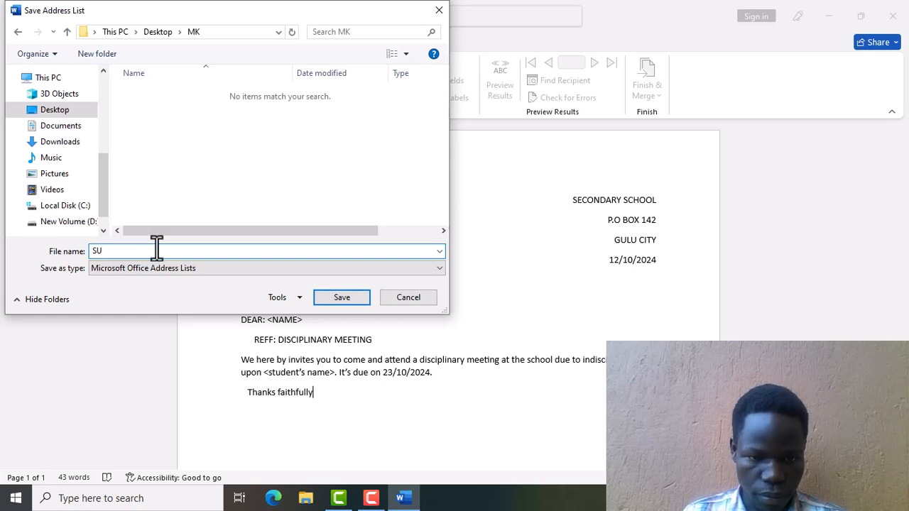
left_click(339, 297)
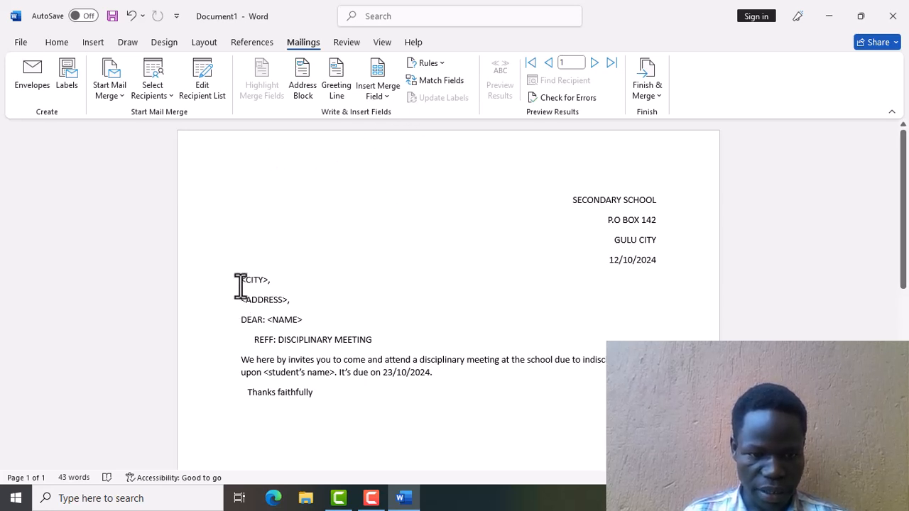
Replace the <CITY> placeholder with the City merge field.
left_click_drag(239, 281, 268, 280)
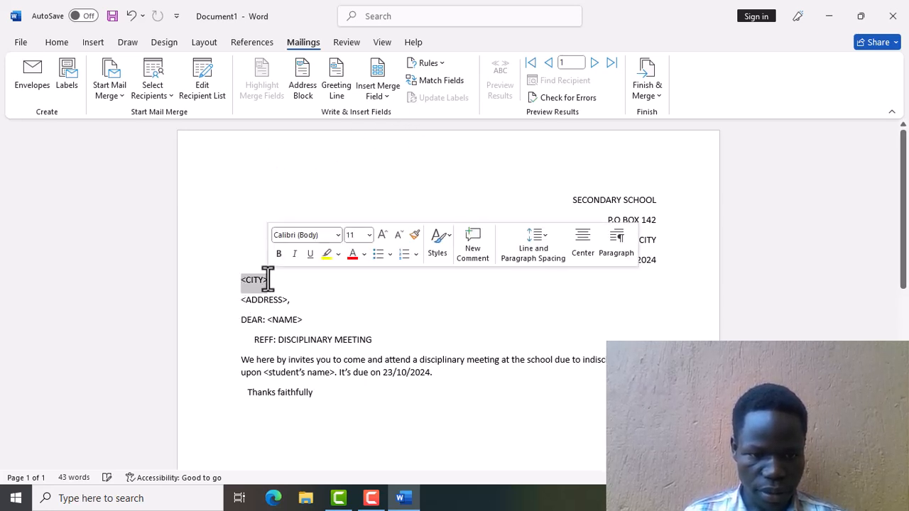
left_click(377, 100)
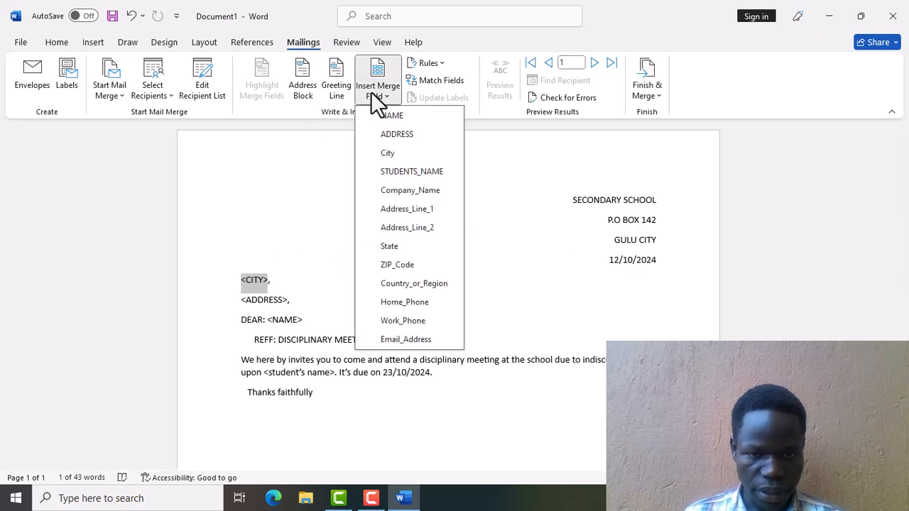
left_click(390, 152)
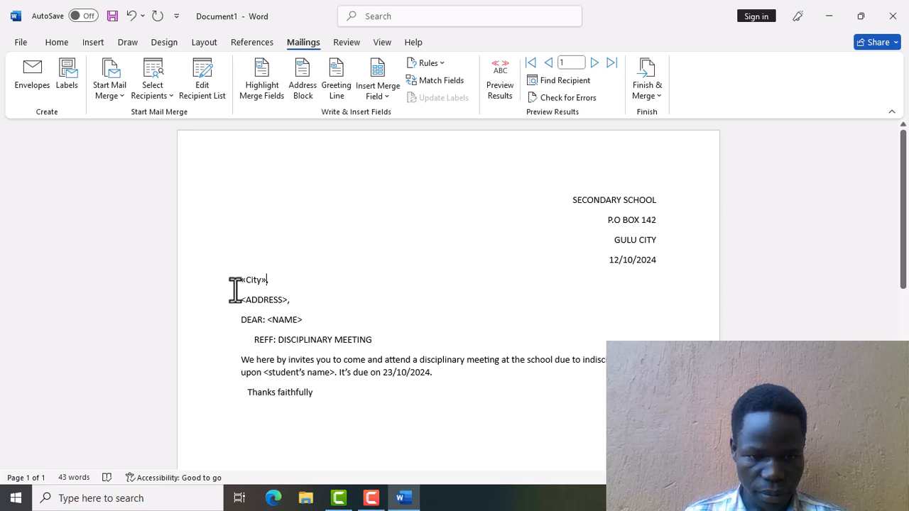
Replace the <ADDRESS> placeholder with the ADDRESS merge field.
left_click_drag(243, 299, 269, 300)
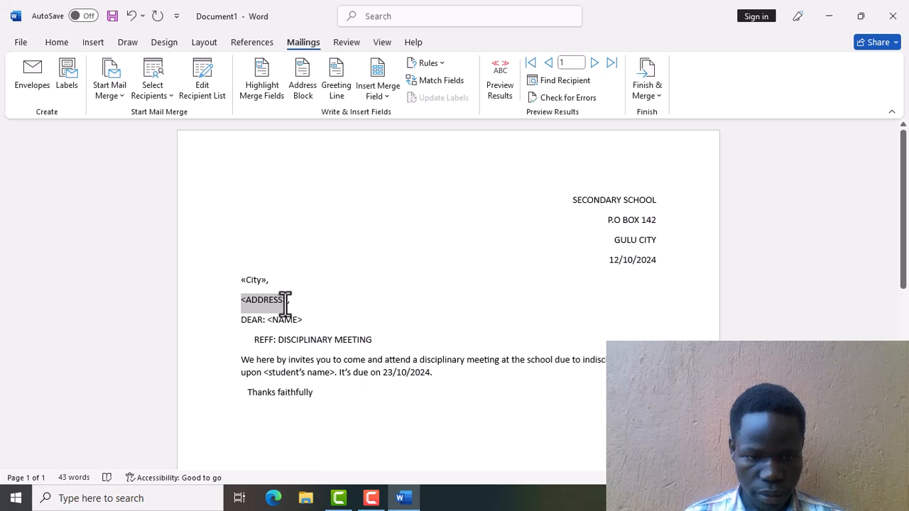
left_click_drag(284, 304, 286, 302)
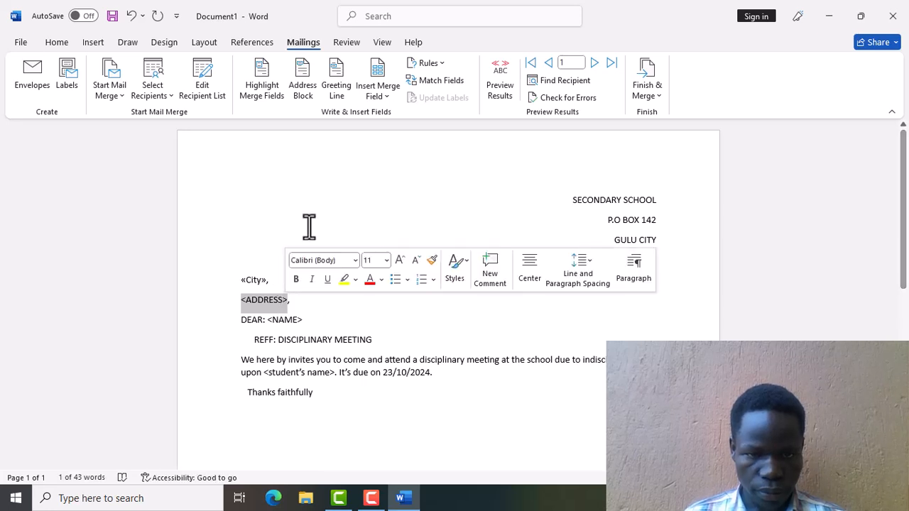
left_click(381, 100)
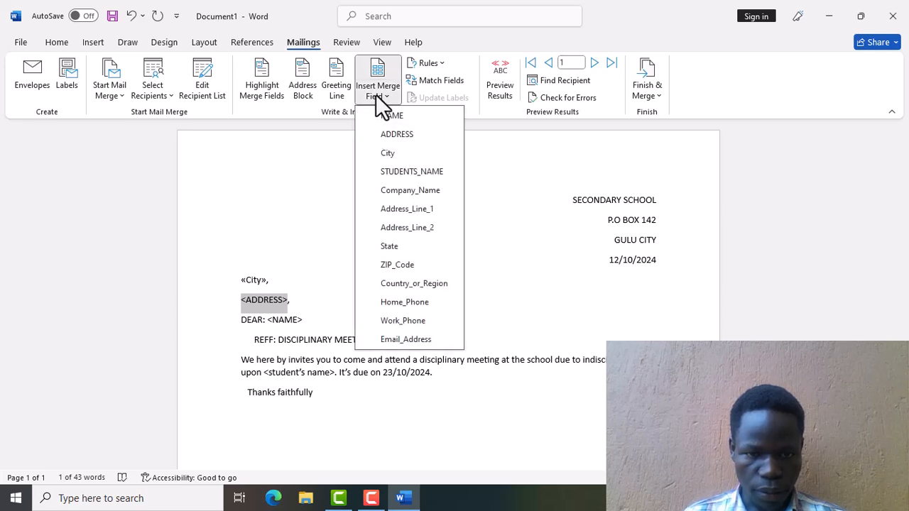
left_click(391, 132)
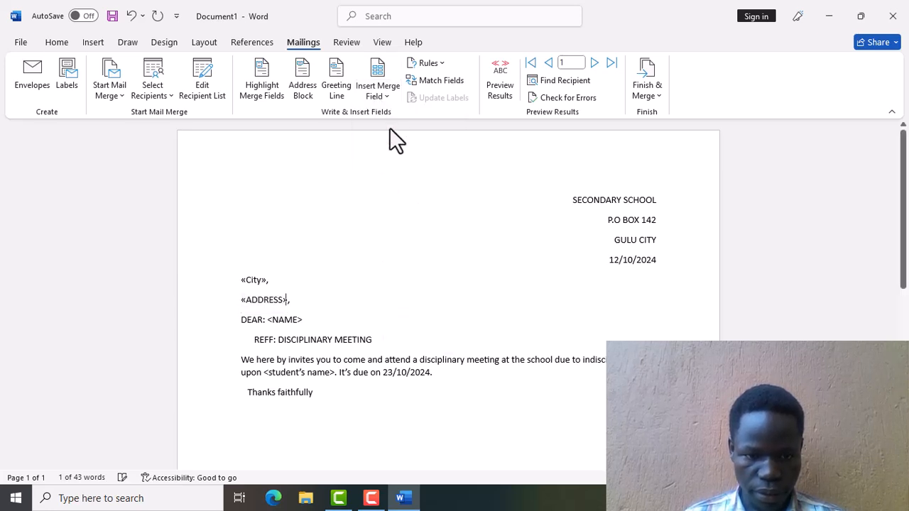
Replace the <NAME> placeholder after DEAR: with the NAME merge field.
double_click(270, 320)
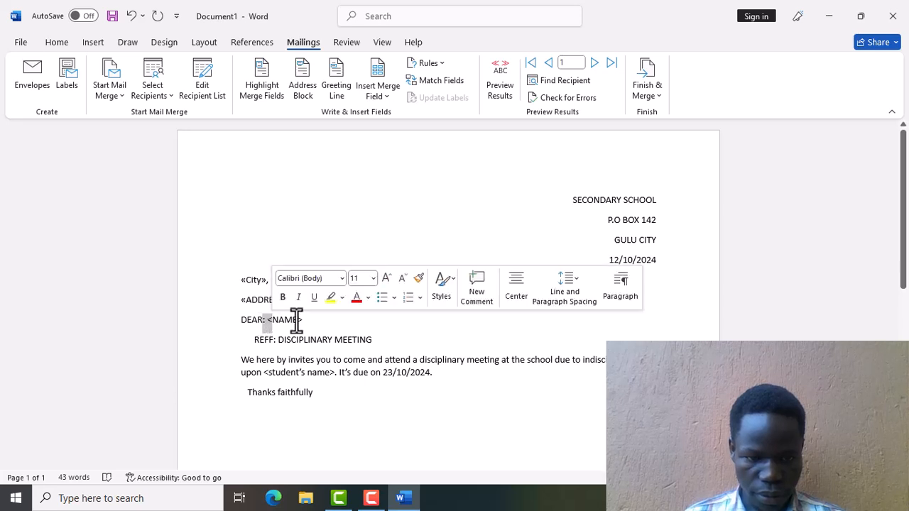
left_click_drag(303, 320, 268, 319)
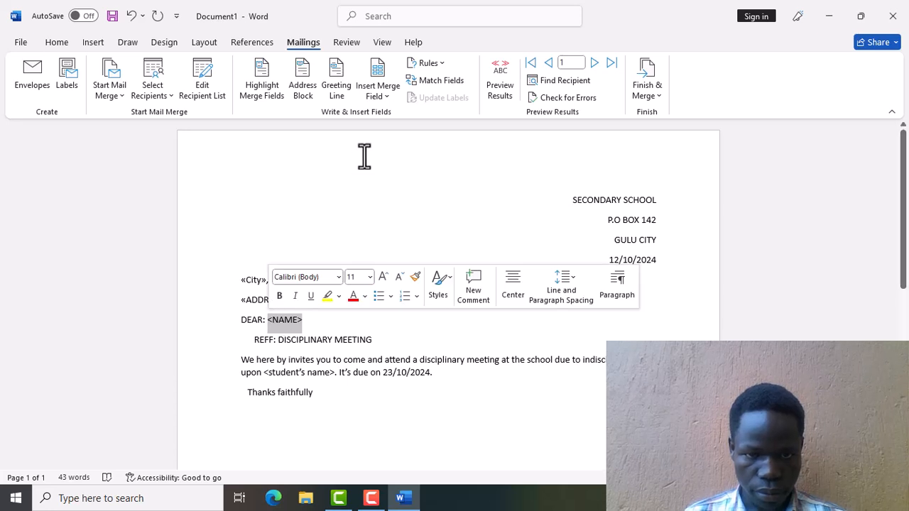
left_click(388, 92)
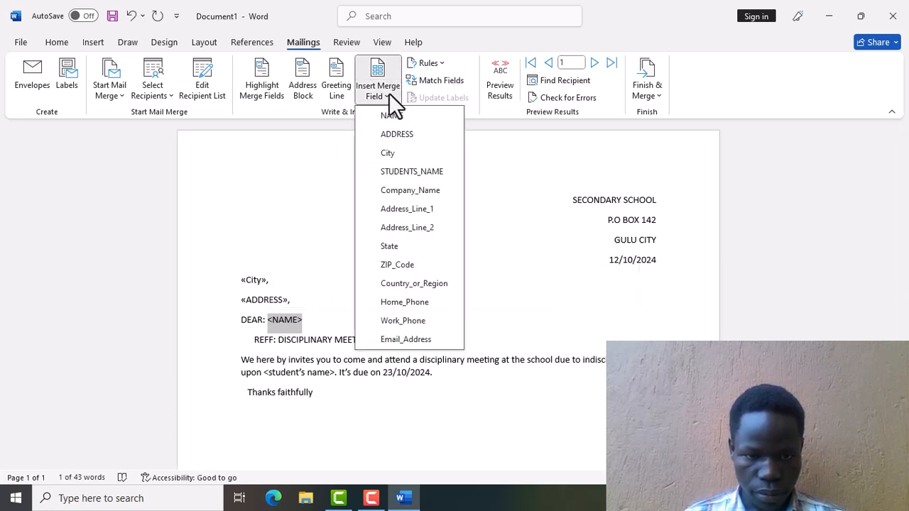
left_click(389, 115)
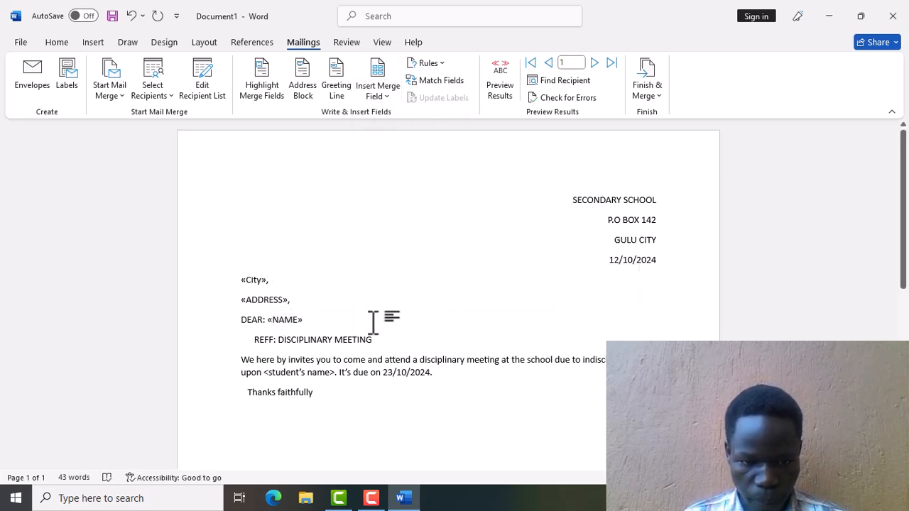
Replace the <student's name> placeholder with the STUDENTS_NAME merge field.
mouse_move(333, 372)
left_mouse_down()
mouse_move(263, 371)
mouse_move(335, 374)
left_mouse_up()
left_click(262, 370)
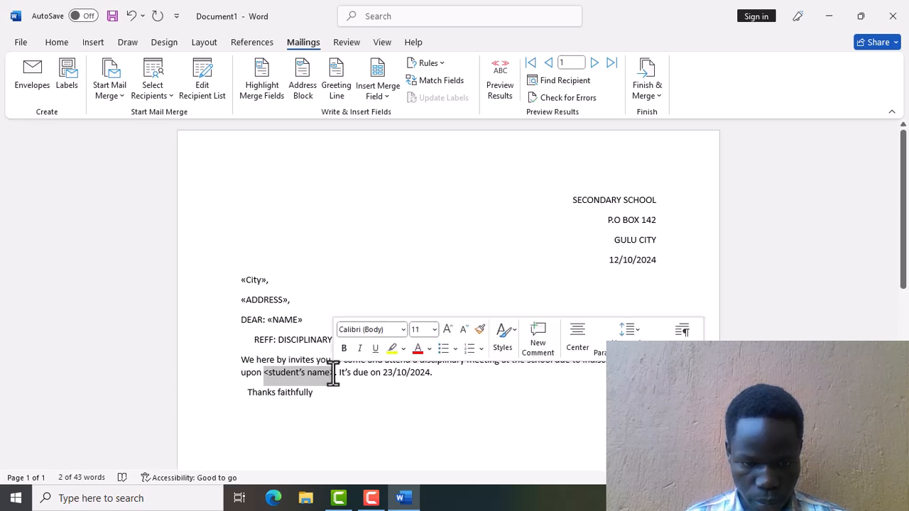
left_click(382, 91)
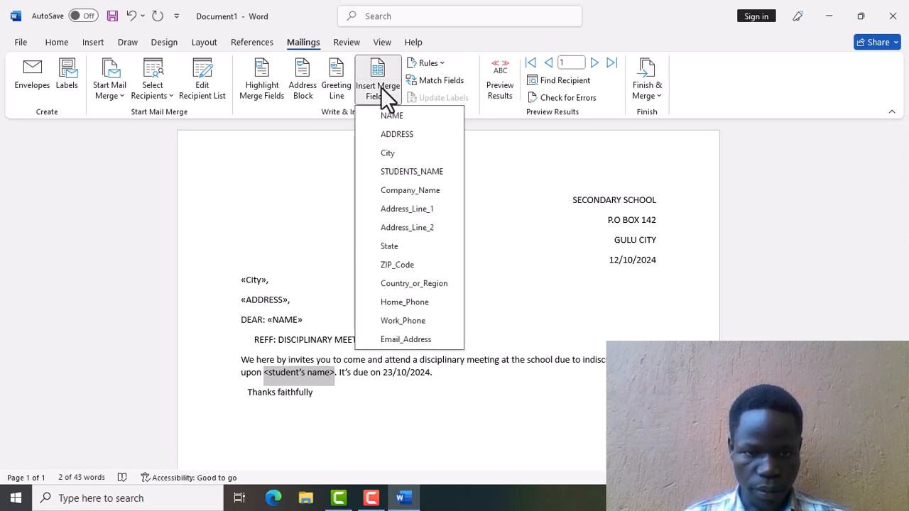
left_click(406, 171)
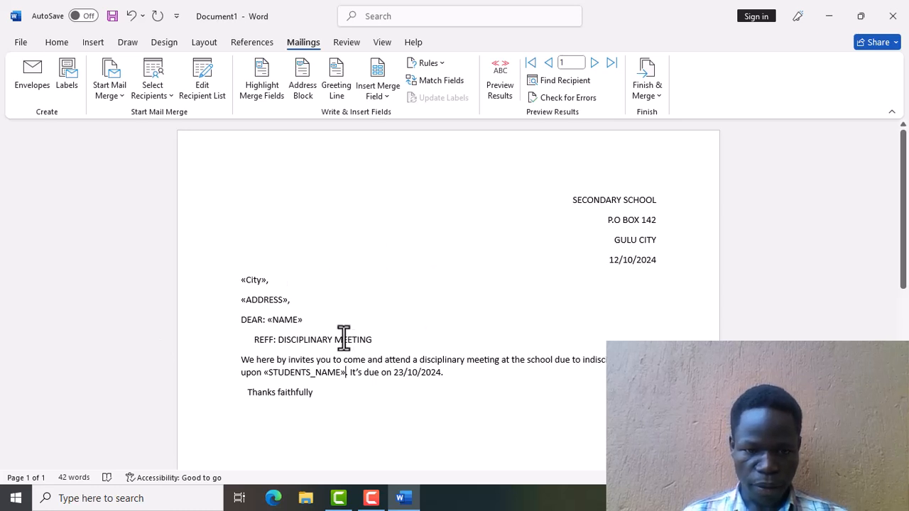
Finish the merge by editing individual documents for all records into Letters1.
left_click(644, 87)
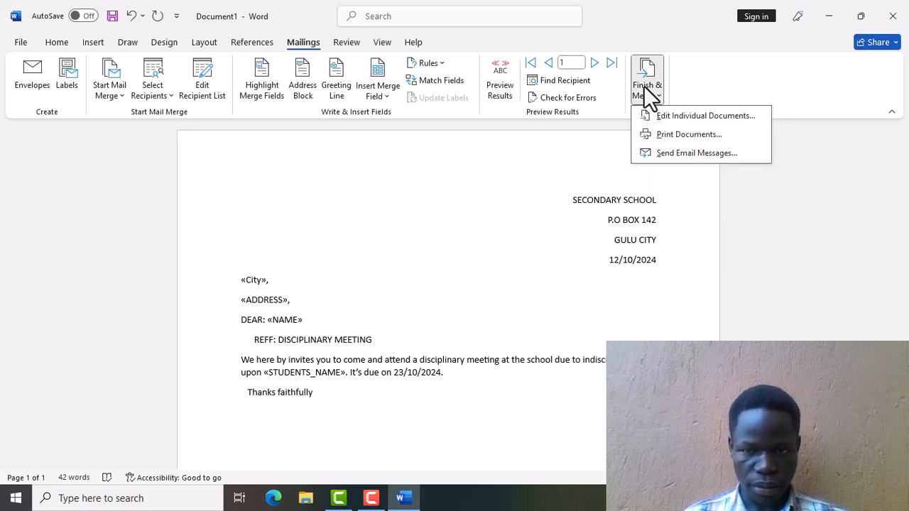
left_click(682, 115)
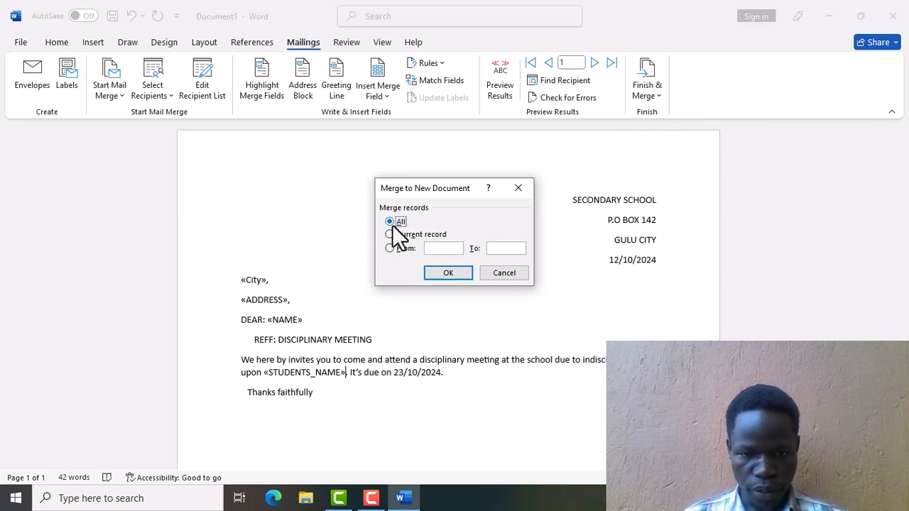
left_click(448, 273)
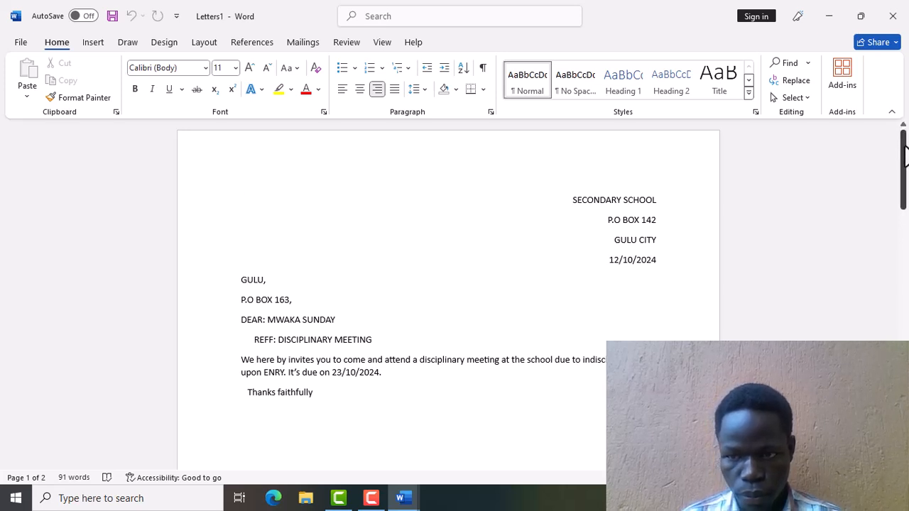
Scroll Letters1 down to page 2 to view the second recipient's merged letter.
left_click_drag(904, 156, 904, 121)
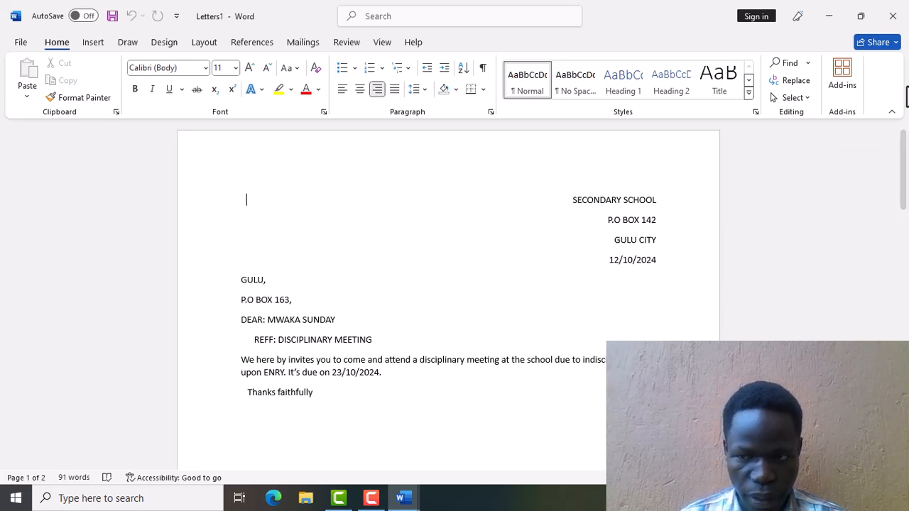
left_click_drag(902, 143, 903, 112)
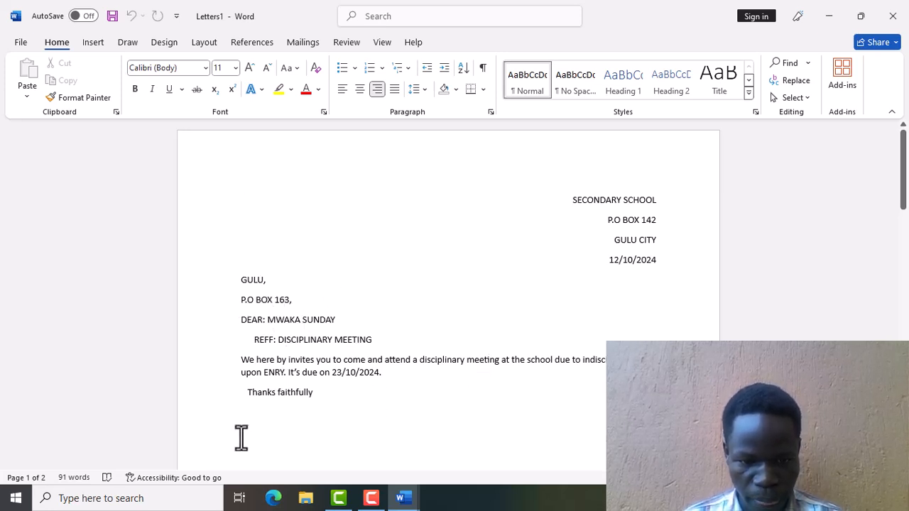
left_click_drag(902, 168, 903, 321)
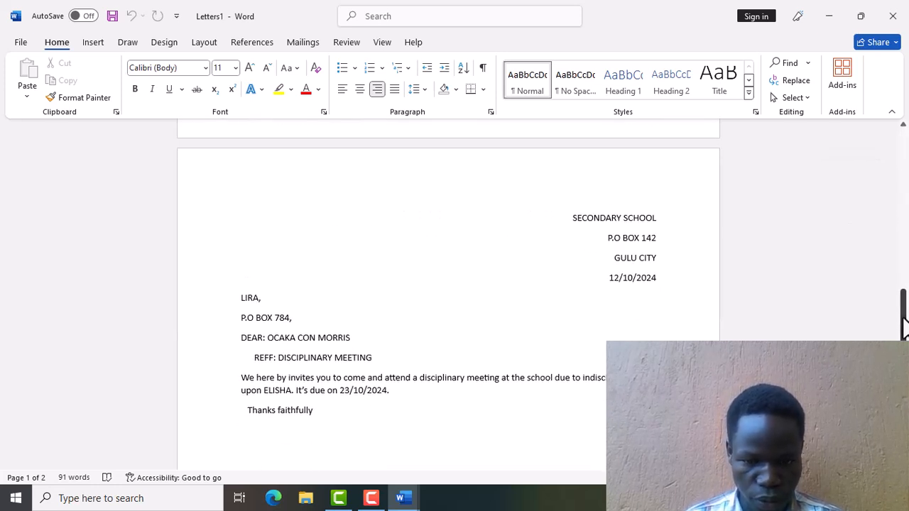